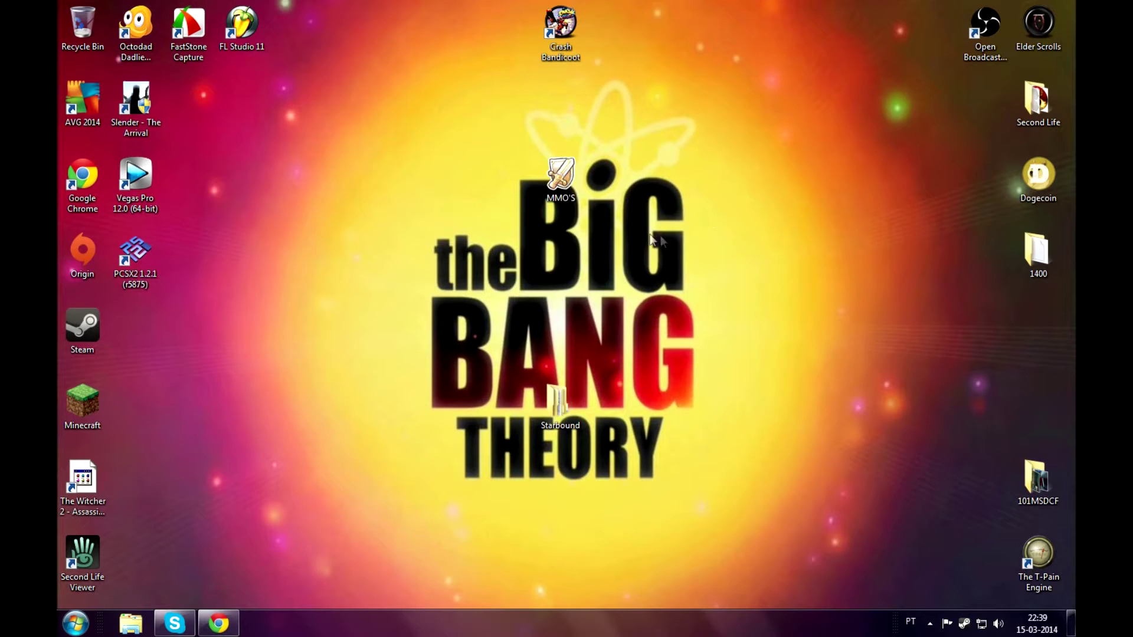
# Step: Restore the Avali Race Mod 0.8.0 page and scroll through its introduction and screenshots
pyautogui.click(218, 623)
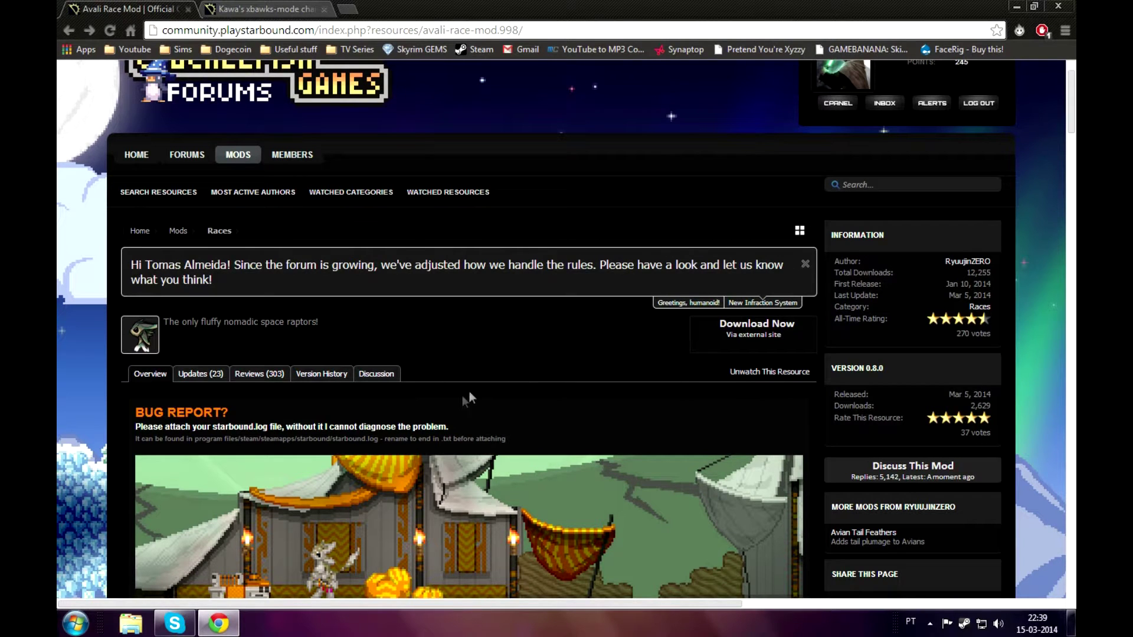
pyautogui.scroll(-5, 531, 348)
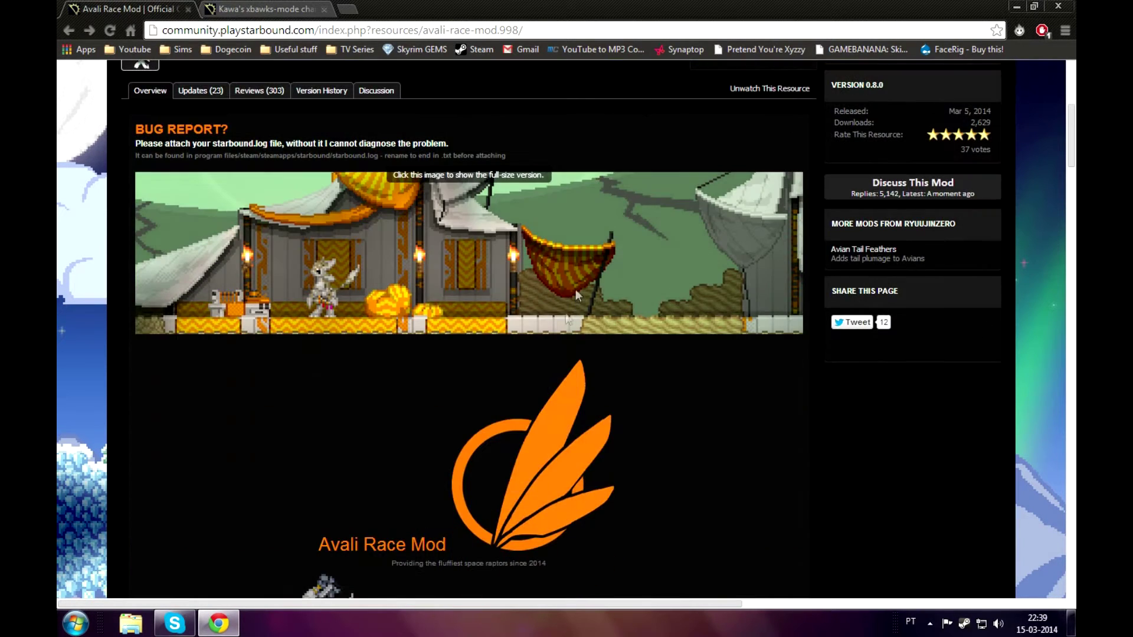
pyautogui.scroll(1, 354, 407)
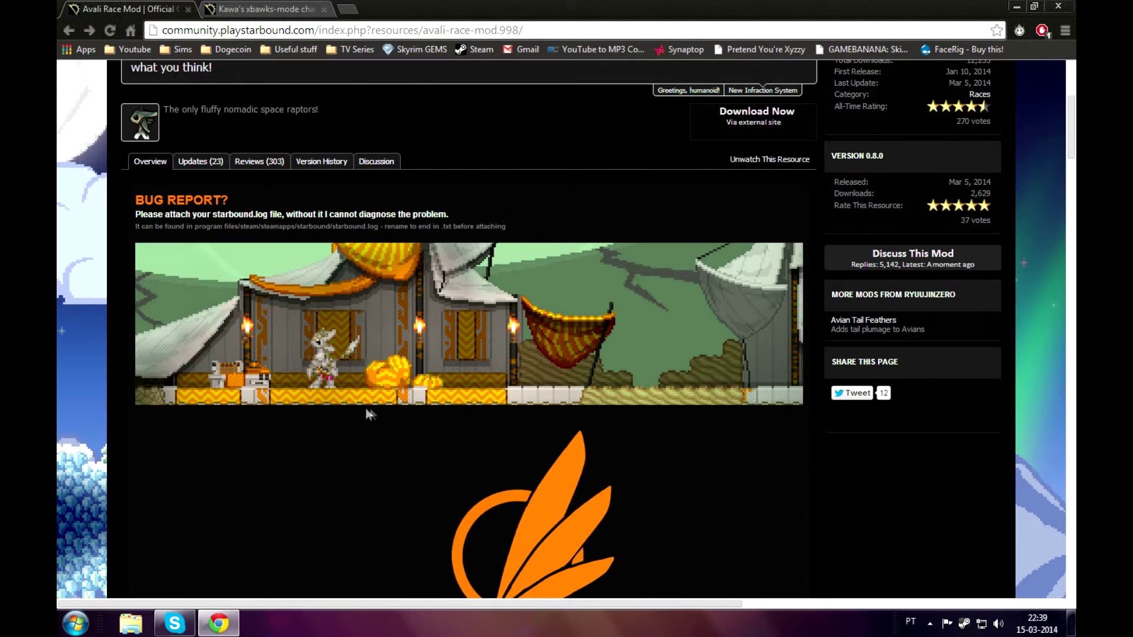
pyautogui.scroll(1, 384, 330)
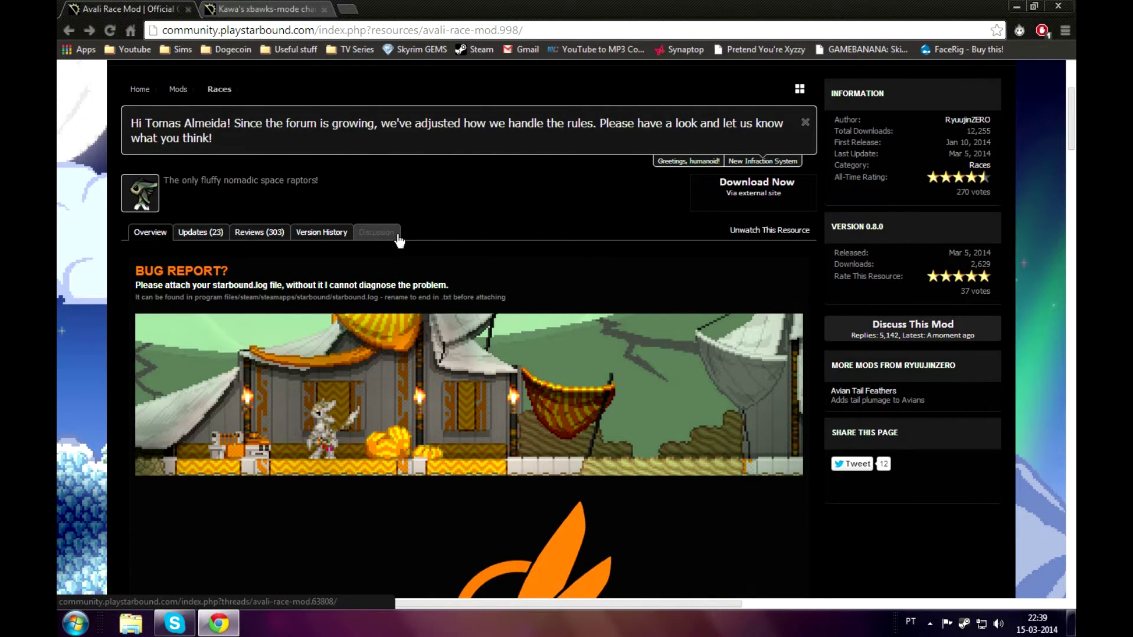
pyautogui.scroll(-5, 598, 428)
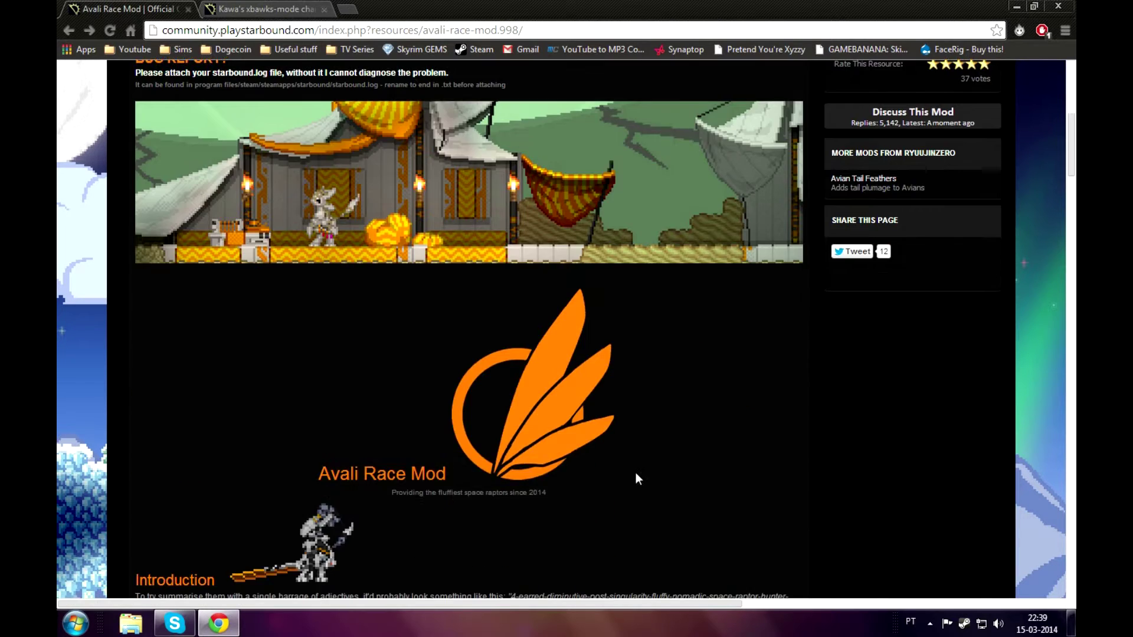
pyautogui.scroll(-3, 635, 466)
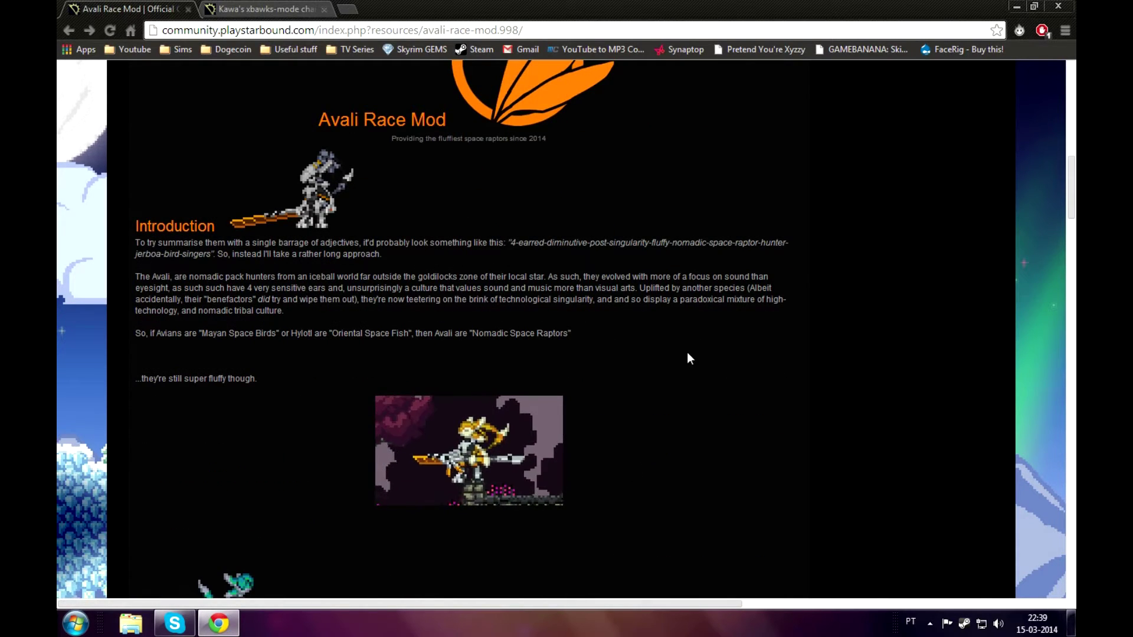
pyautogui.scroll(-1, 649, 440)
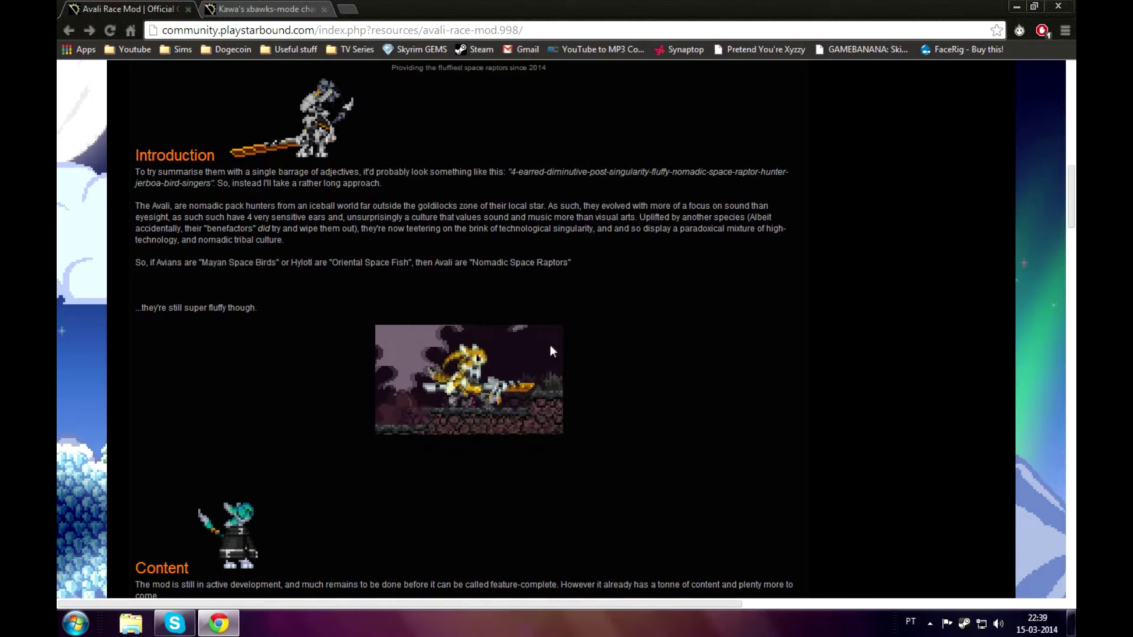
pyautogui.scroll(3, 602, 407)
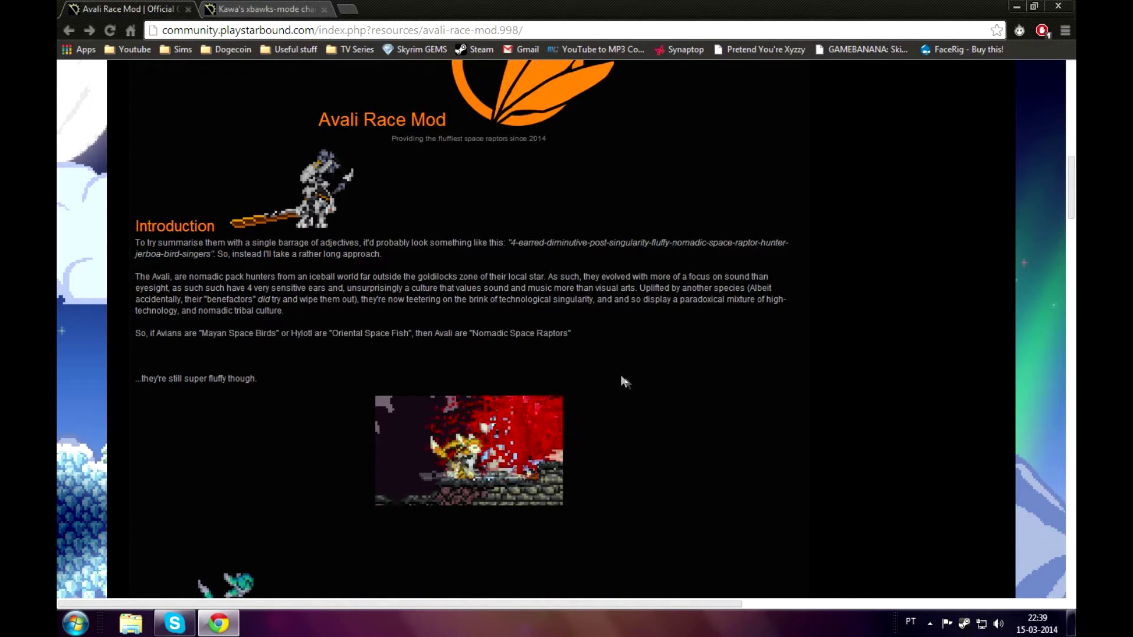
pyautogui.scroll(-2, 633, 379)
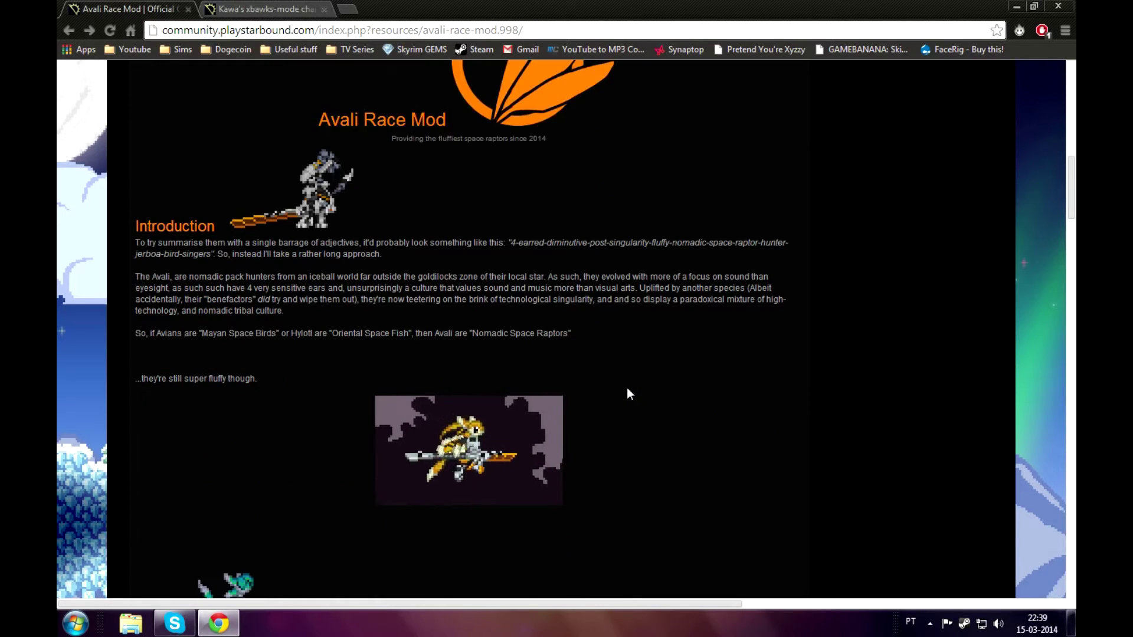
pyautogui.scroll(2, 627, 388)
pyautogui.scroll(4, 628, 386)
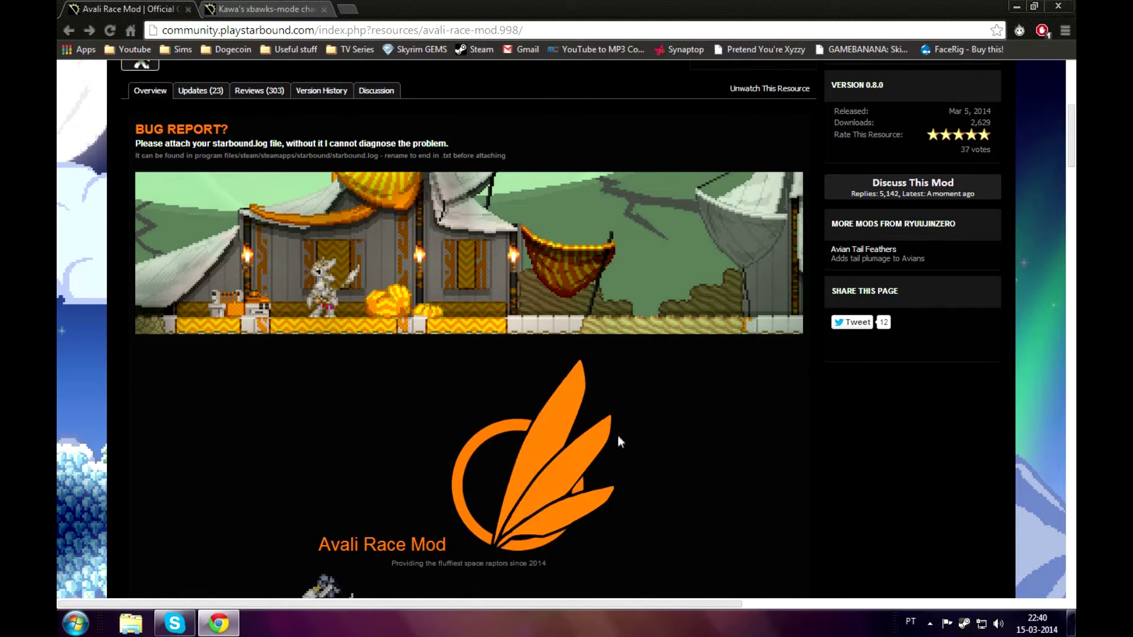
pyautogui.scroll(1, 649, 446)
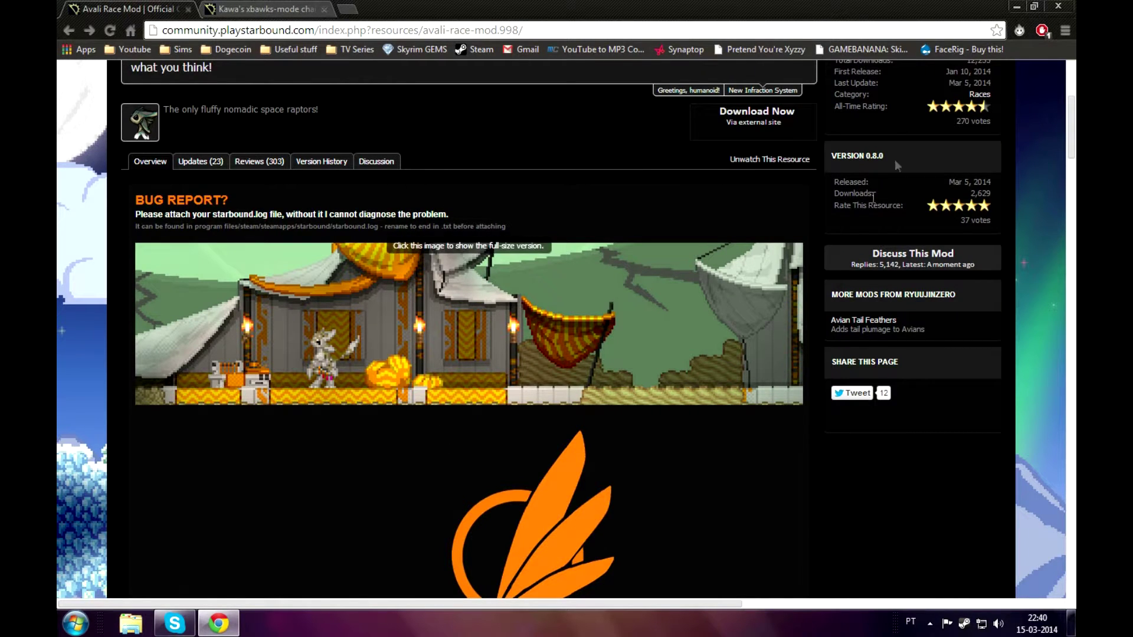
# Step: Download avali 0_8_0.zip from Dropbox, then return to the Kawa's xbawks-mode mod page
pyautogui.click(767, 116)
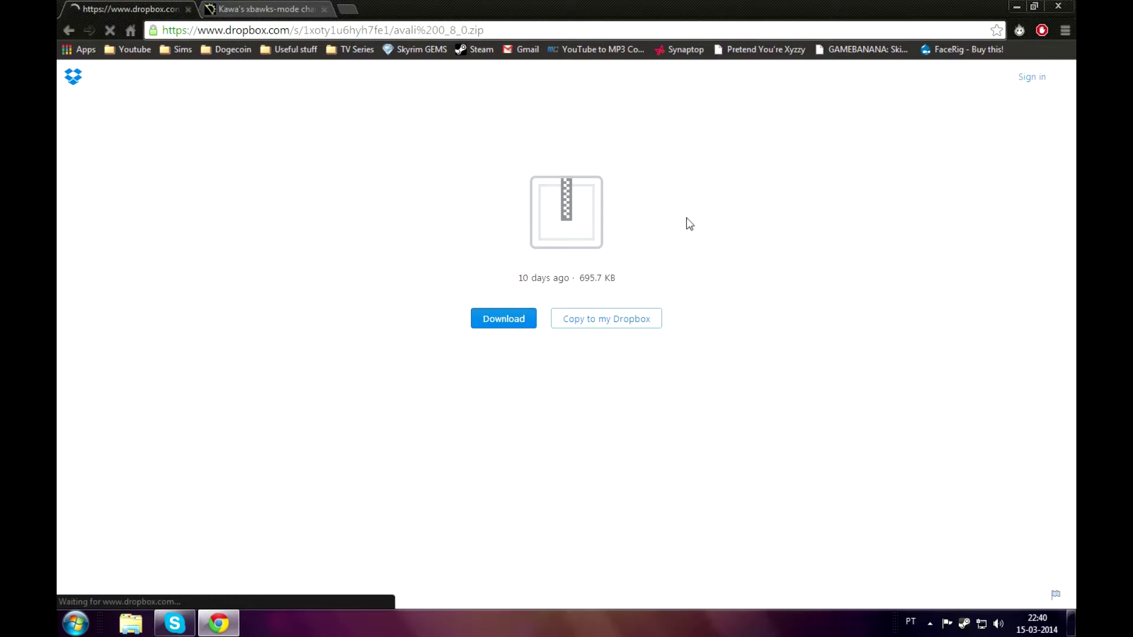
pyautogui.click(511, 340)
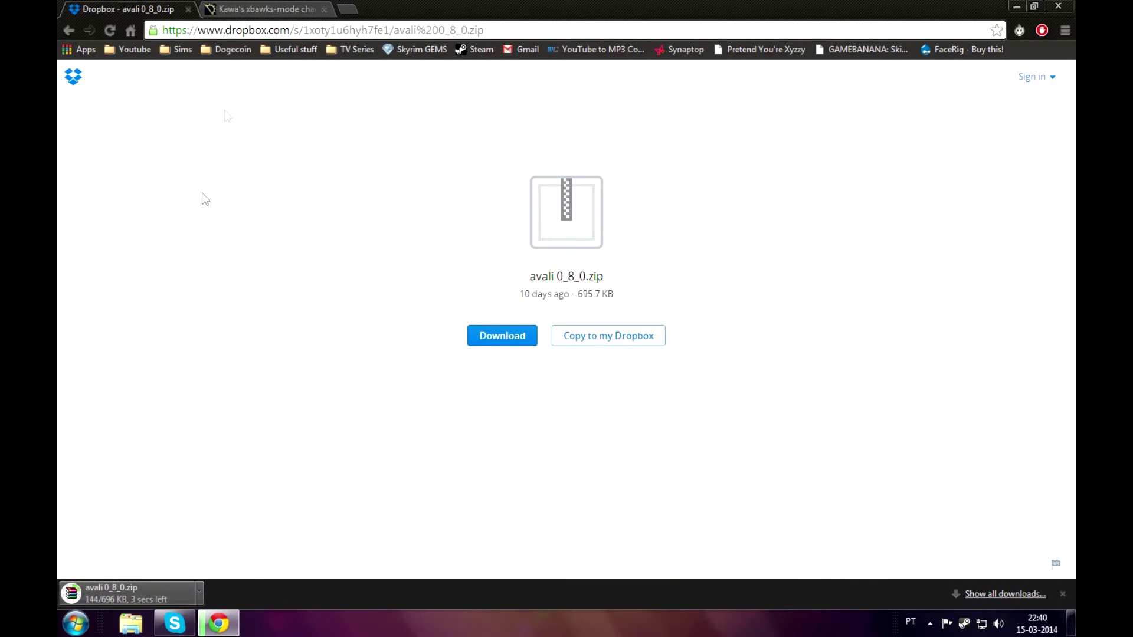
pyautogui.click(274, 8)
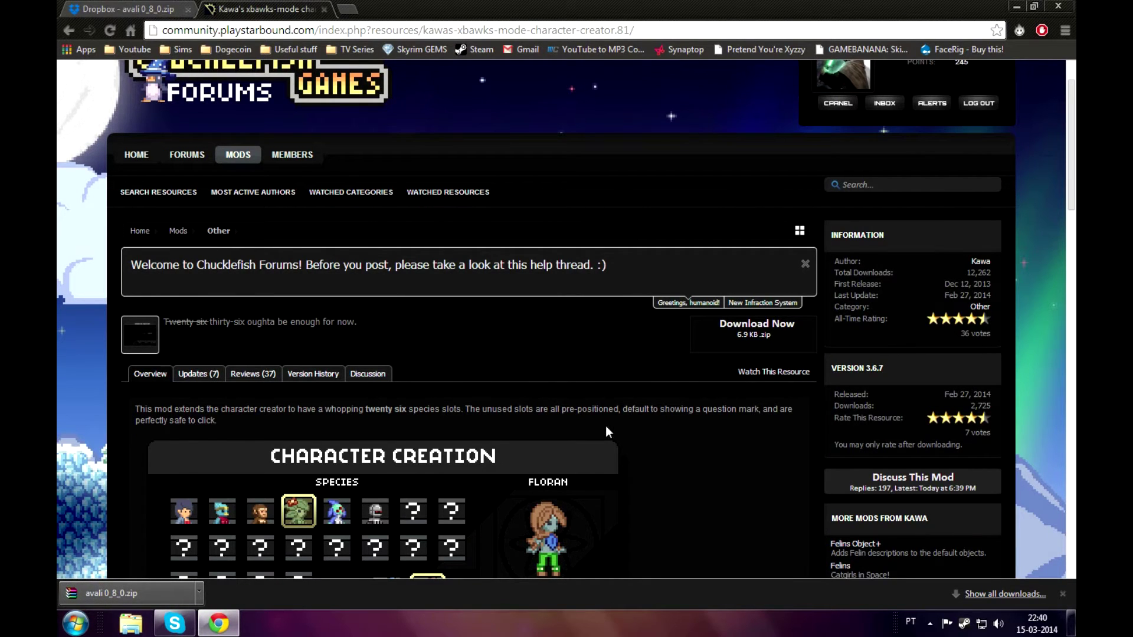
# Step: Download the xbawks character creator zip from its forum page and reveal the desktop
pyautogui.scroll(-1, 606, 426)
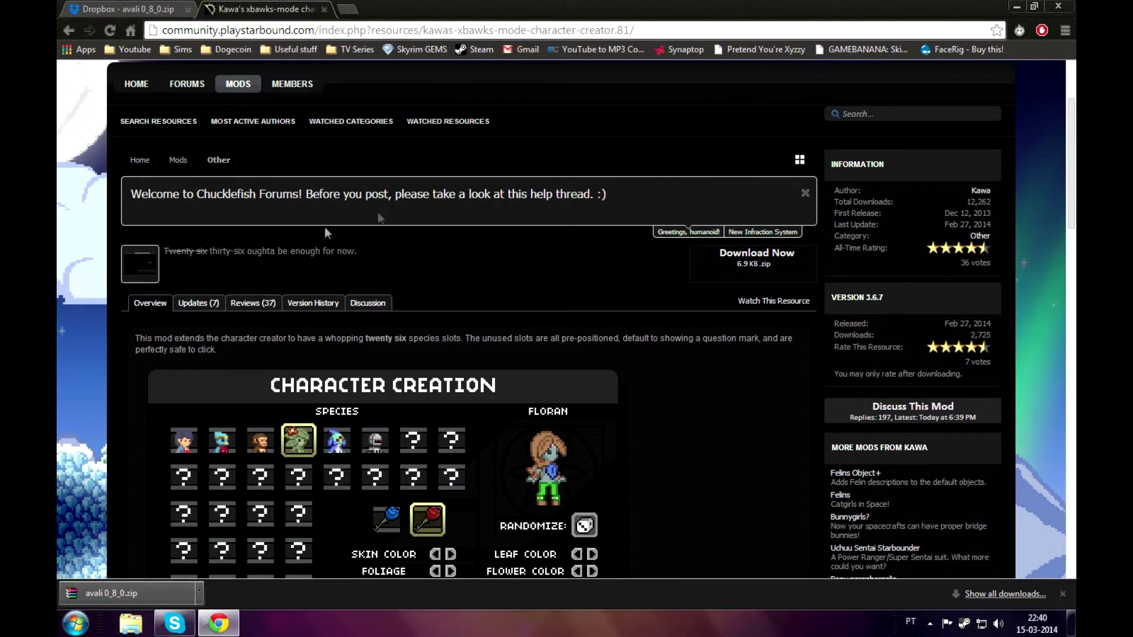
pyautogui.click(724, 276)
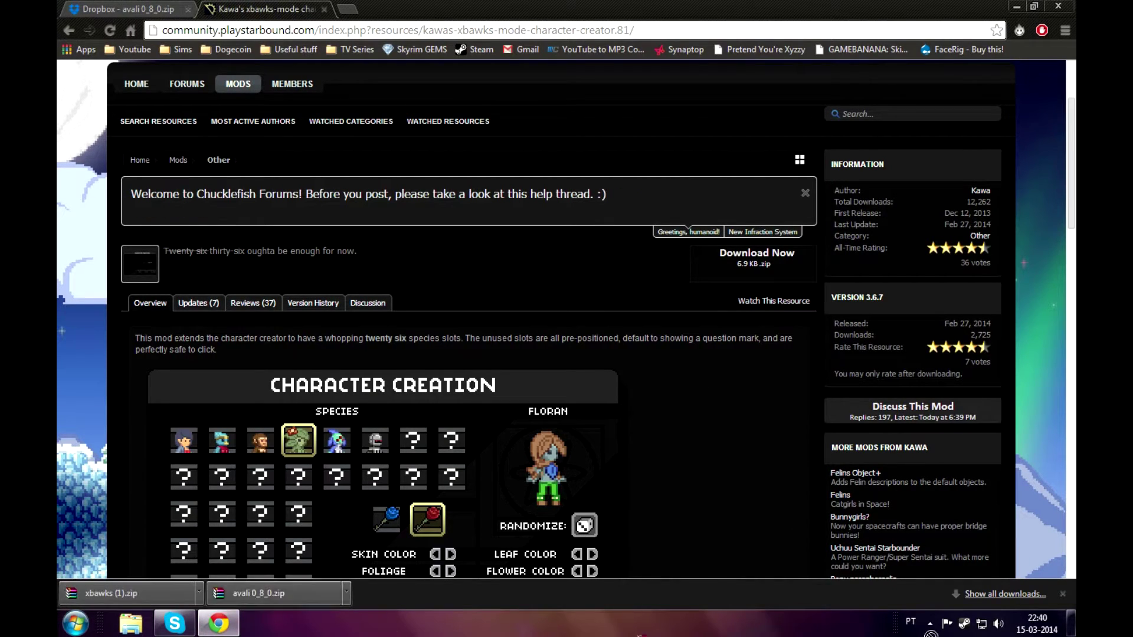
pyautogui.click(1071, 630)
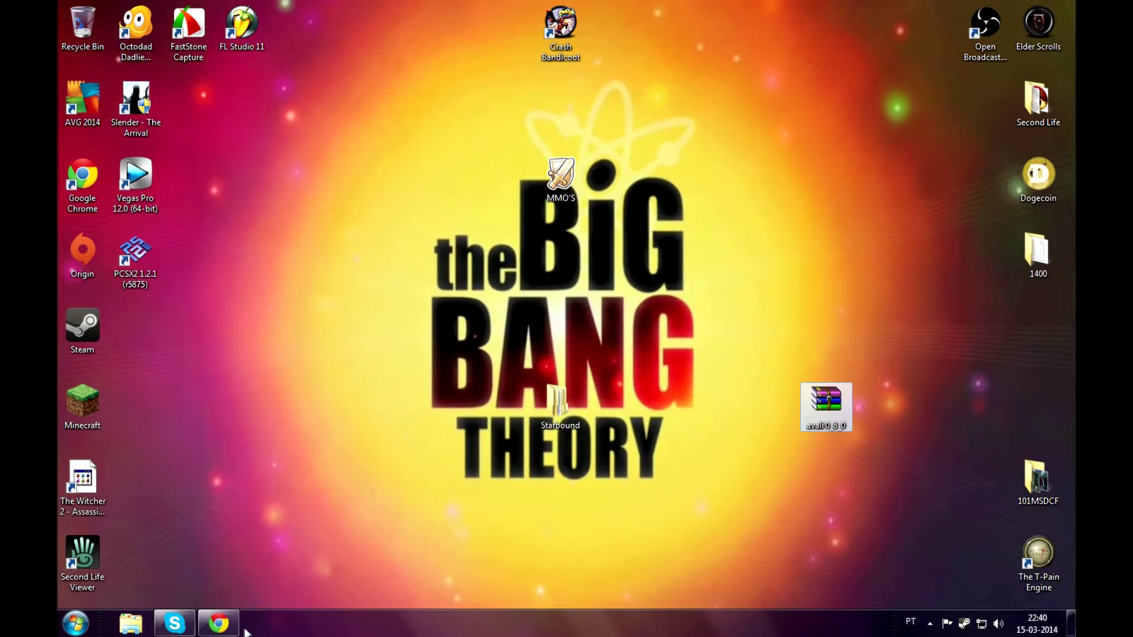
# Step: Place the downloaded xbawks and avali zip archives side by side on the desktop
pyautogui.click(248, 490)
pyautogui.moveTo(153, 590); pyautogui.dragTo(721, 330)
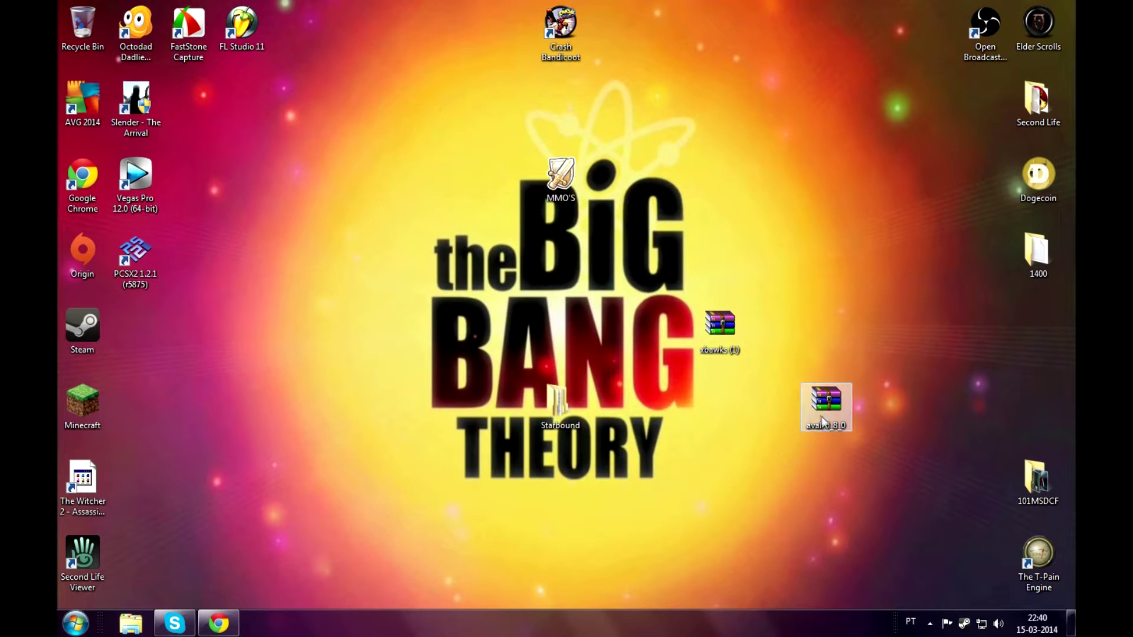
pyautogui.moveTo(822, 417); pyautogui.dragTo(714, 417)
# Step: Extract both archives with Extract Here and move the avali folder into the Starbound folder
pyautogui.rightClick(701, 397)
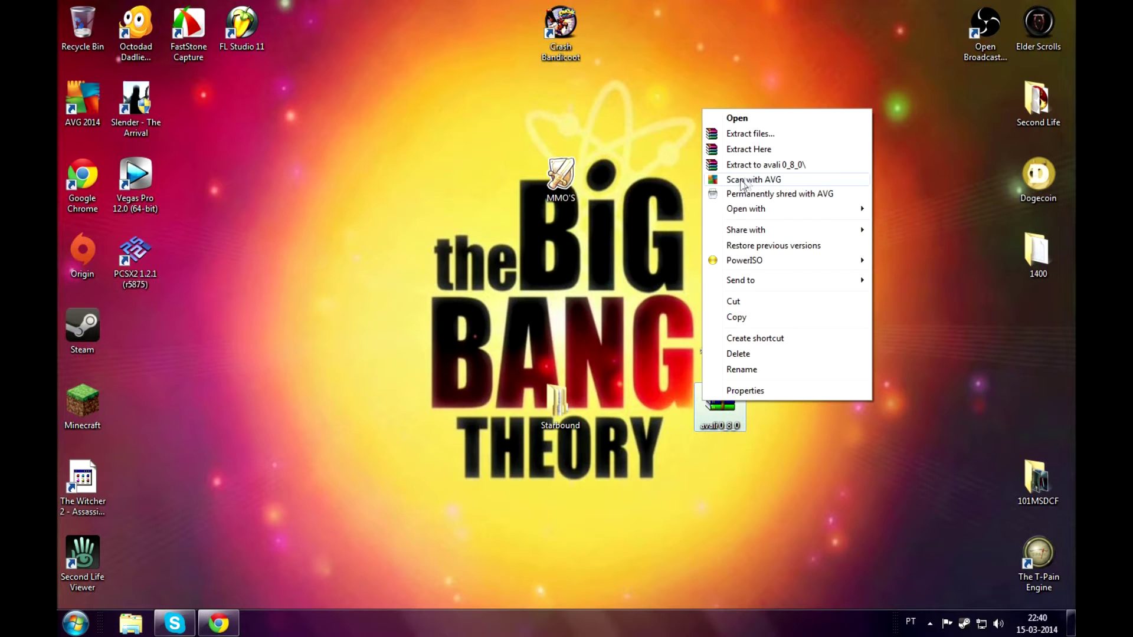
pyautogui.click(748, 149)
pyautogui.rightClick(721, 318)
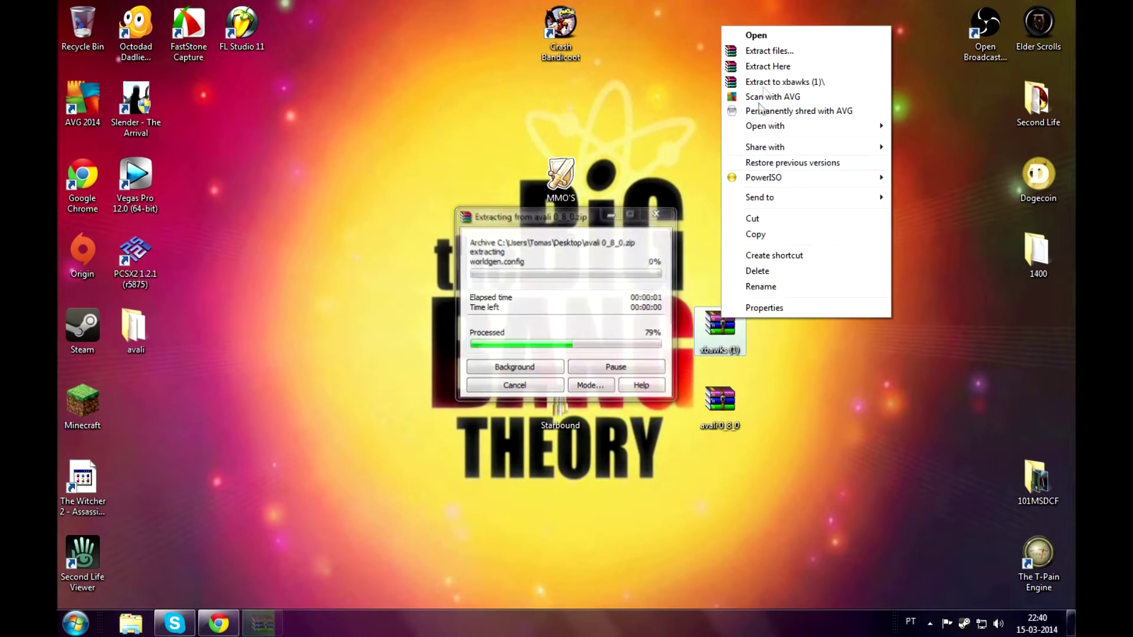
pyautogui.click(767, 67)
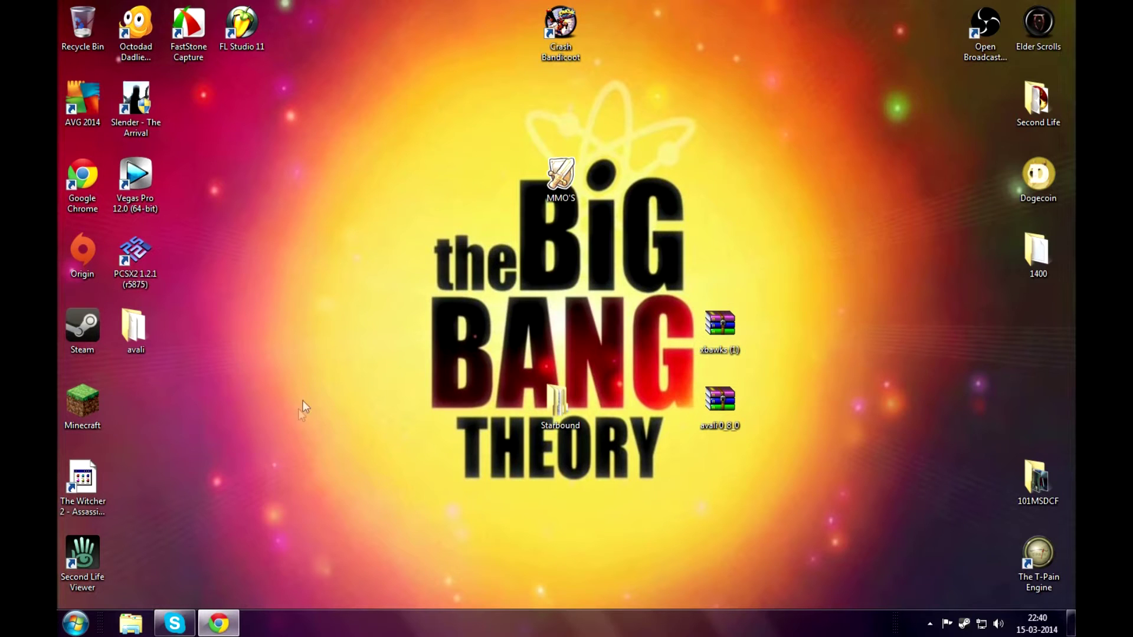
pyautogui.moveTo(264, 453); pyautogui.dragTo(132, 343)
pyautogui.moveTo(135, 337); pyautogui.dragTo(574, 410)
# Step: Inside the Starbound folder, extract avali 0_8_0 with WinRAR's Extract Here into an avali folder
pyautogui.doubleClick(575, 411)
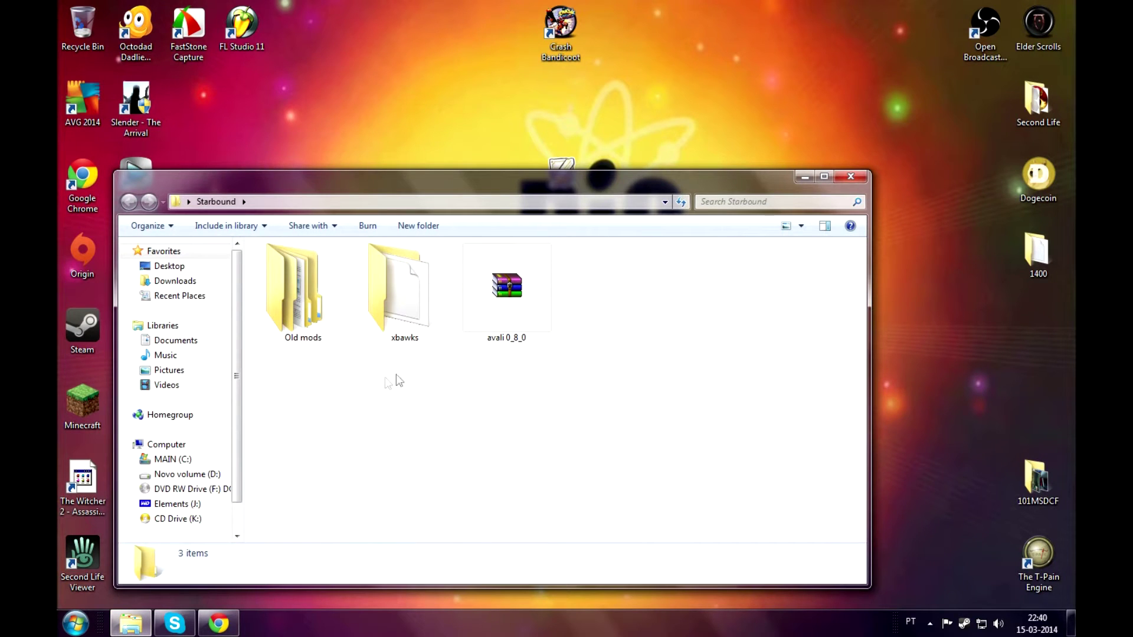
pyautogui.click(505, 322)
pyautogui.rightClick(506, 319)
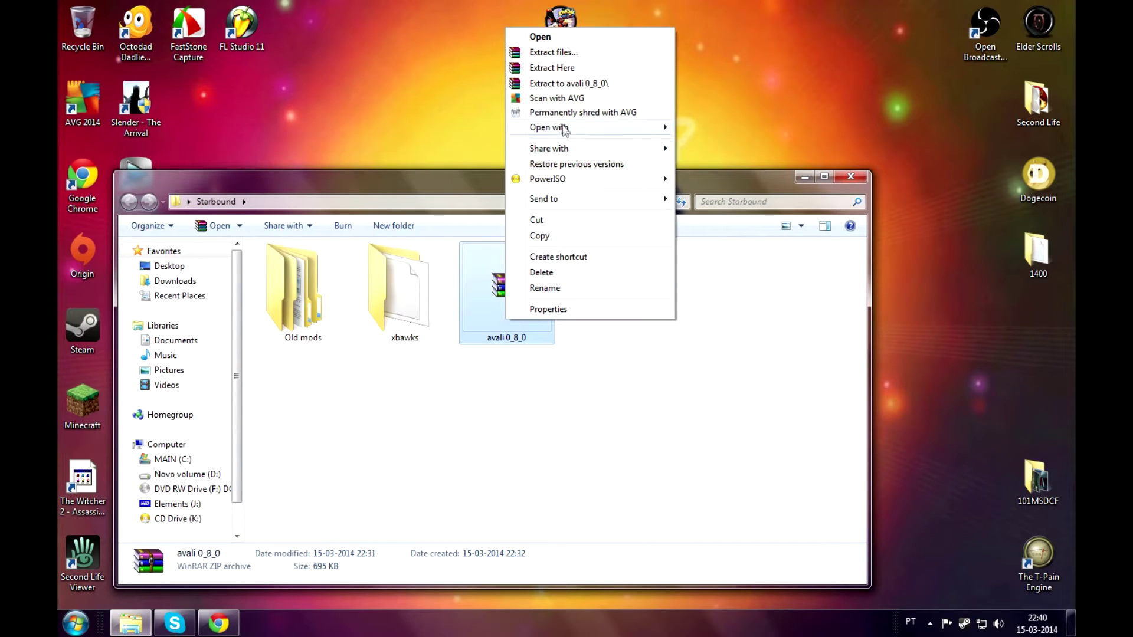
pyautogui.click(587, 67)
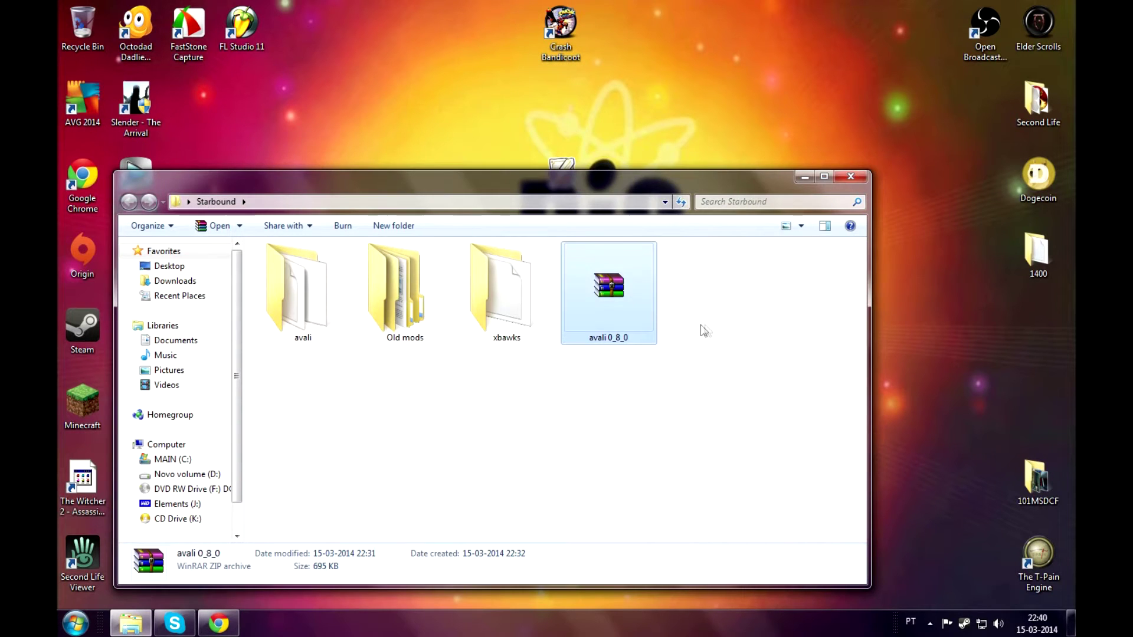
pyautogui.click(629, 395)
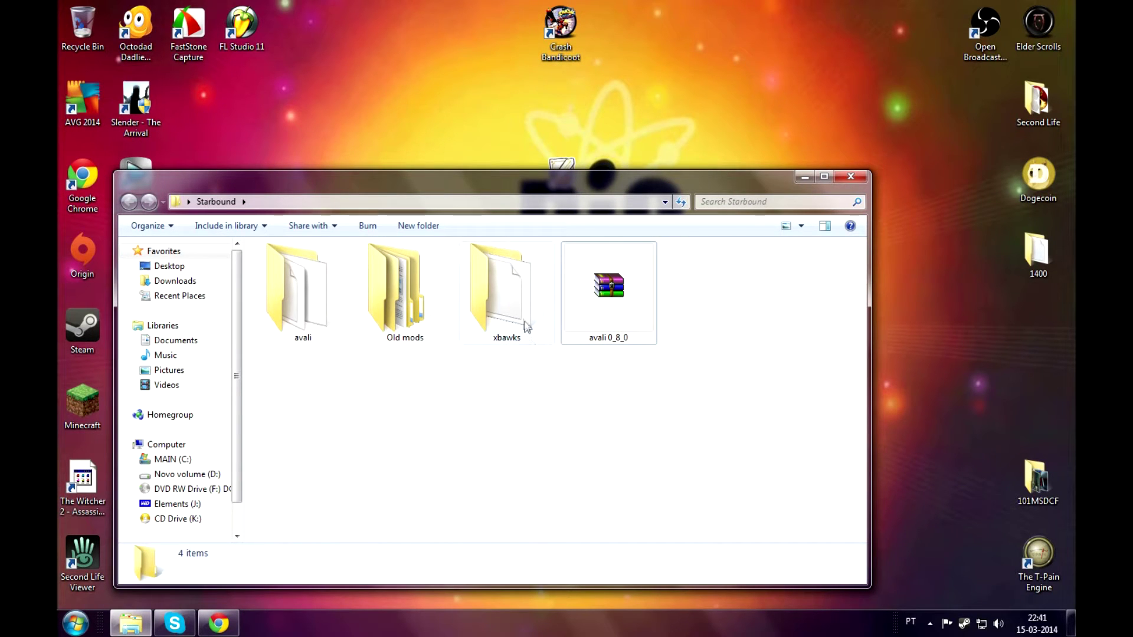
pyautogui.click(523, 321)
pyautogui.click(319, 288)
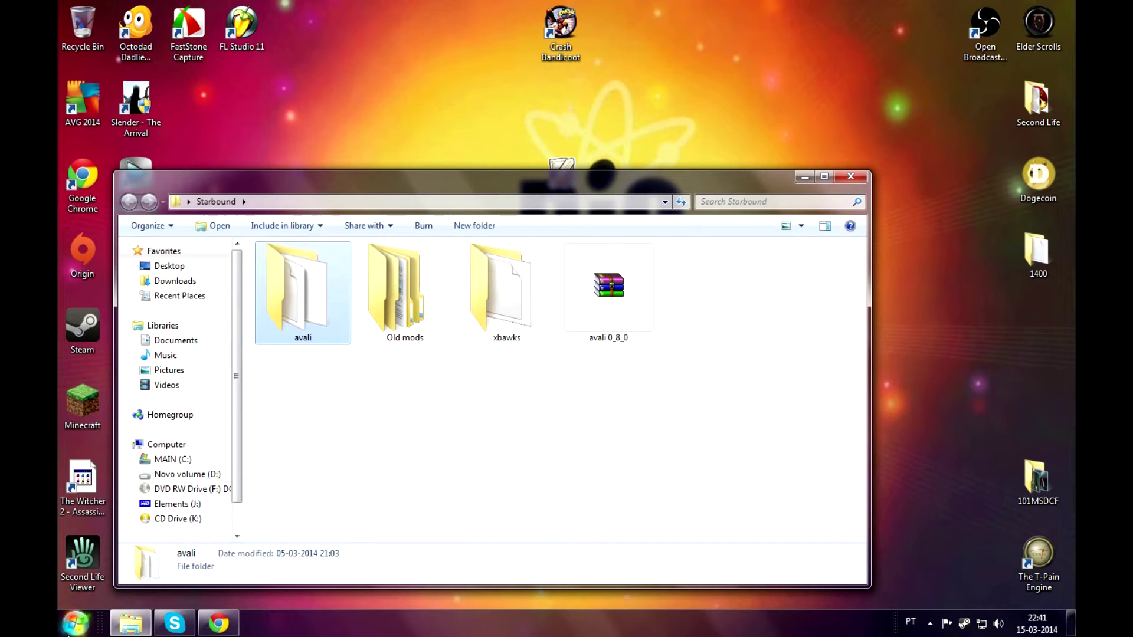
# Step: Navigate Computer > Elements (J:) > Program Files > Steam > SteamApps > common > Starbound > mods
pyautogui.click(75, 625)
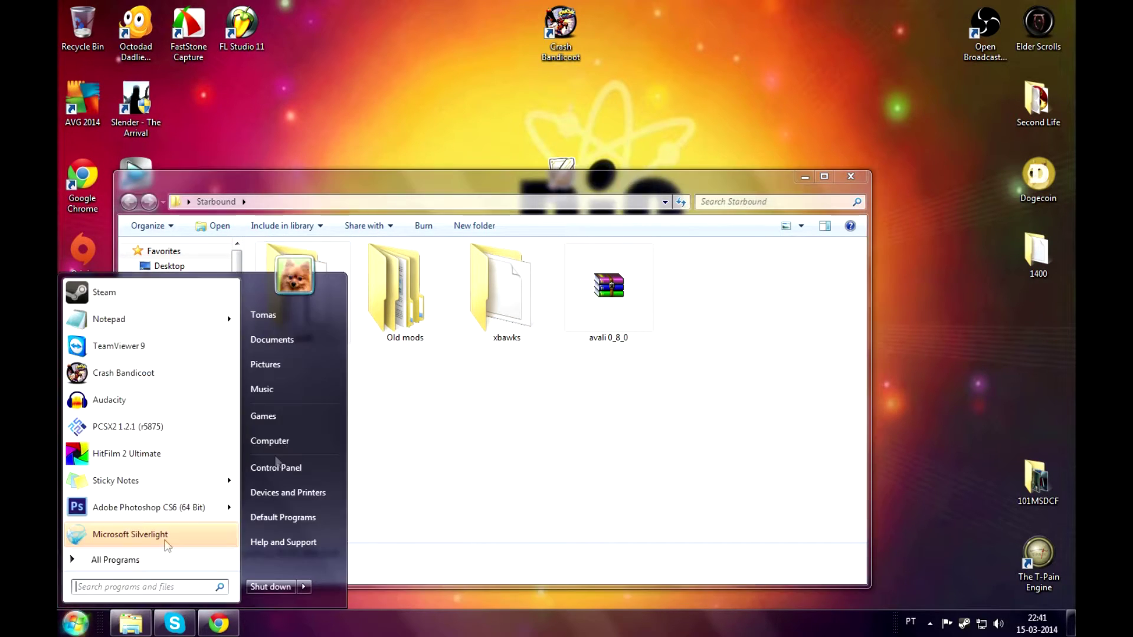
pyautogui.click(303, 441)
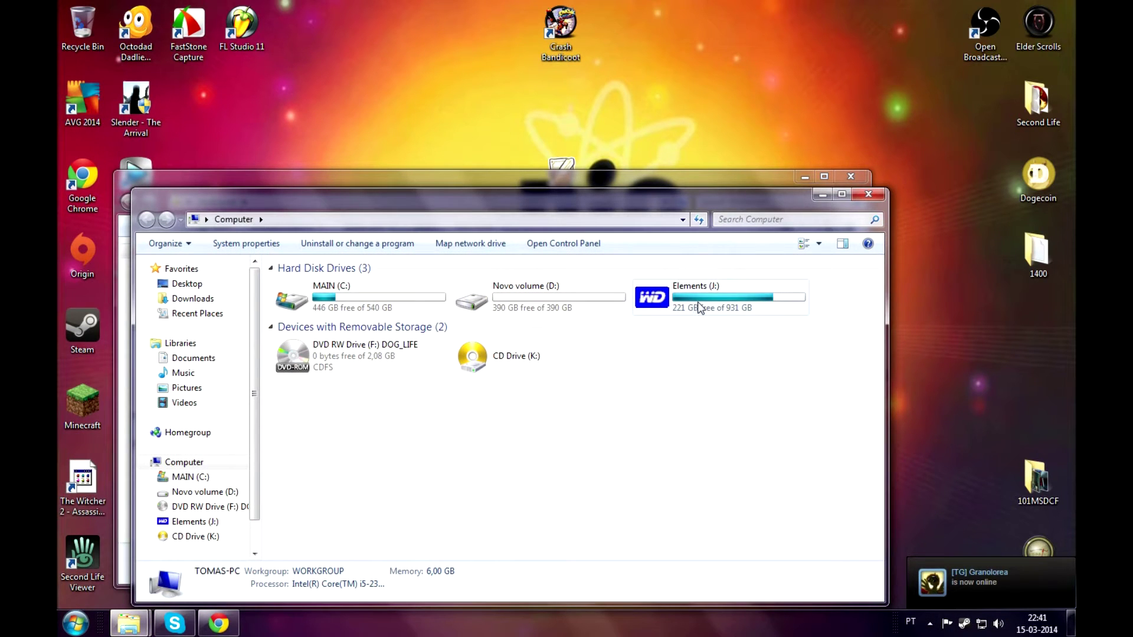
pyautogui.doubleClick(703, 296)
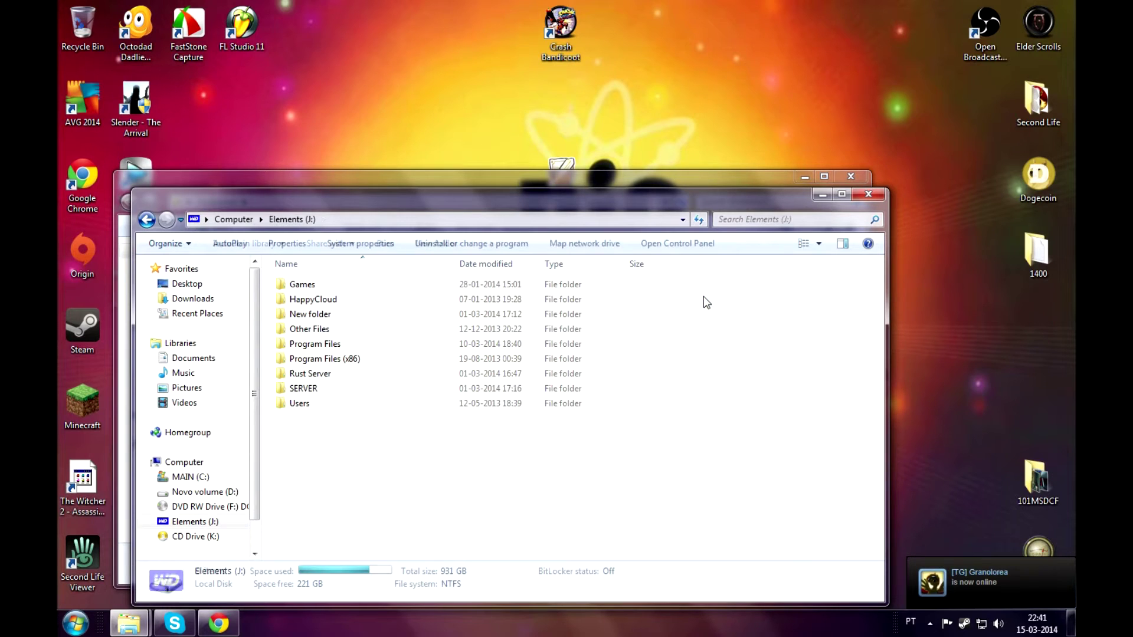
pyautogui.doubleClick(409, 342)
pyautogui.scroll(-6, 448, 383)
pyautogui.doubleClick(293, 524)
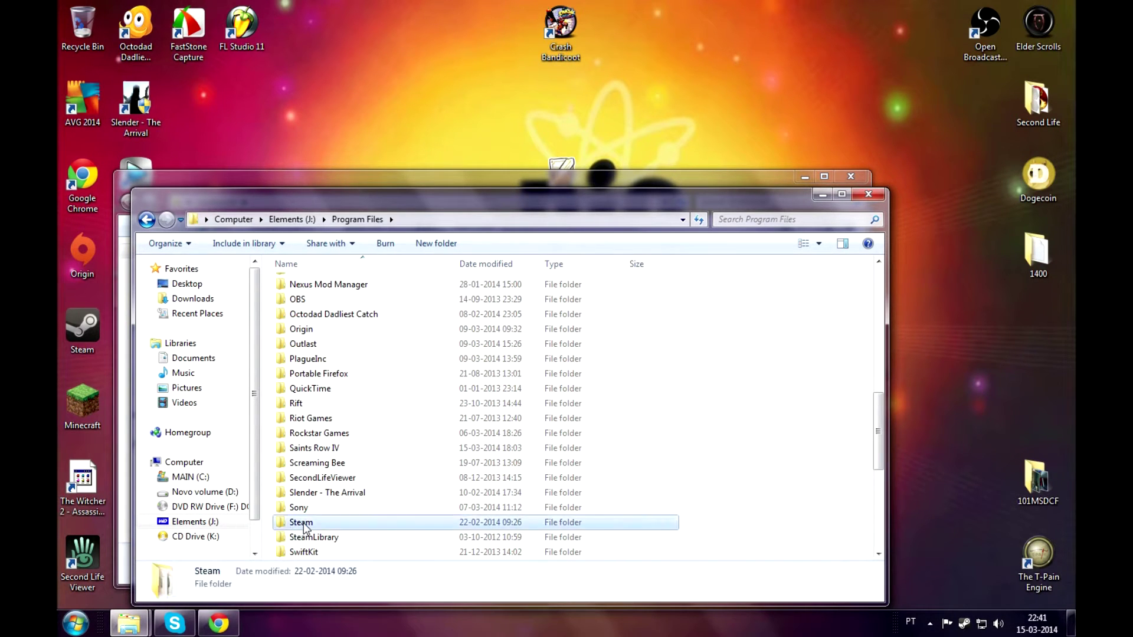
pyautogui.doubleClick(311, 284)
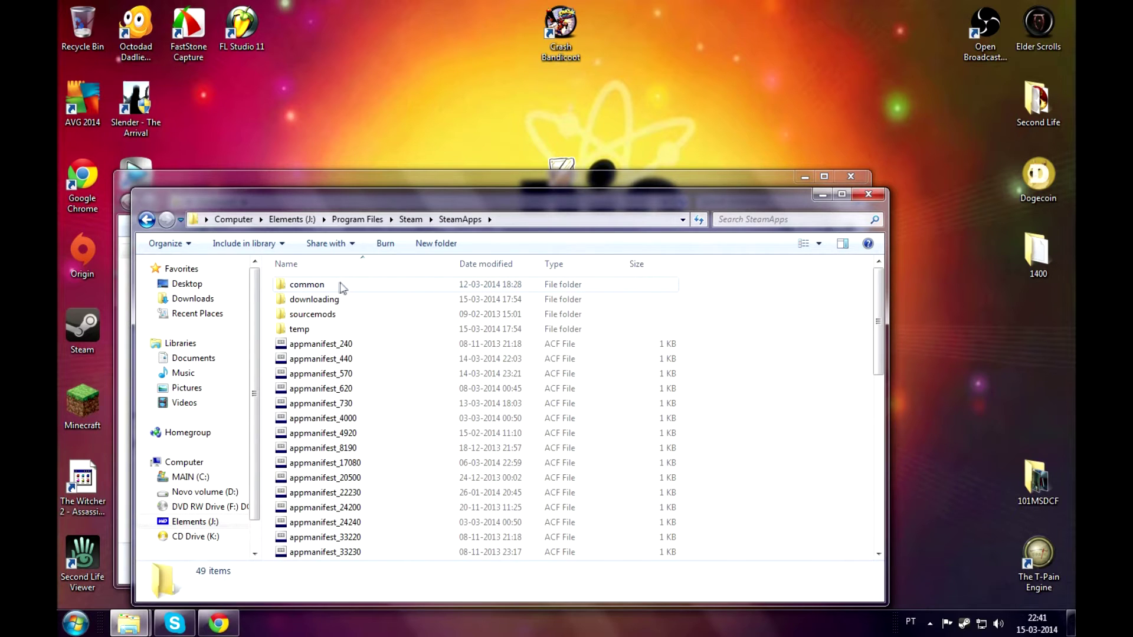
pyautogui.doubleClick(340, 285)
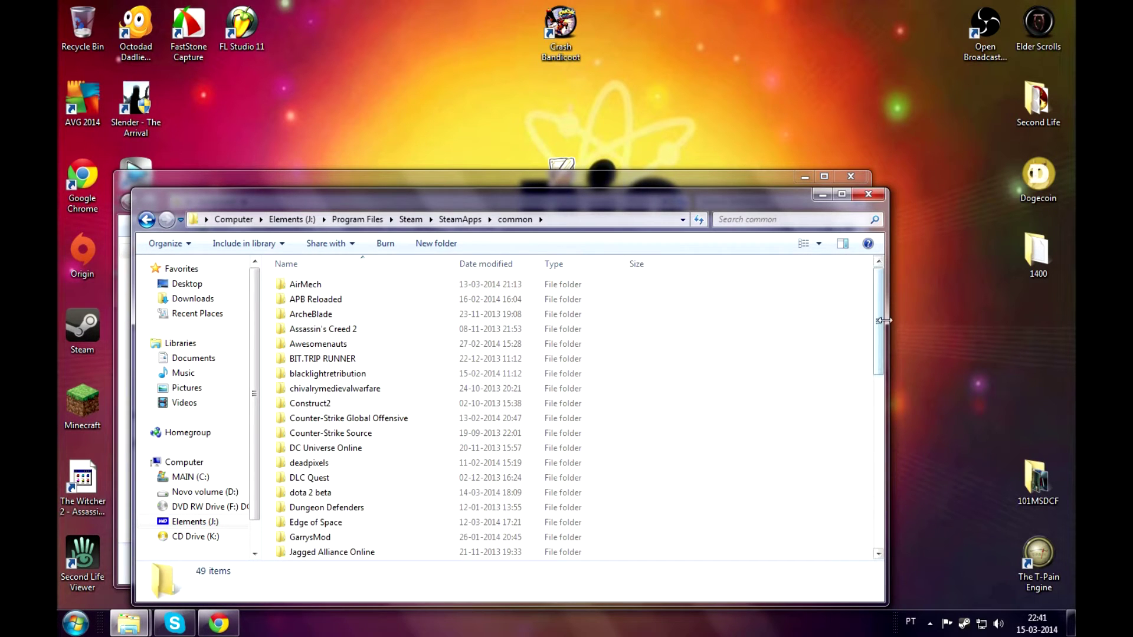
pyautogui.scroll(-10, 676, 465)
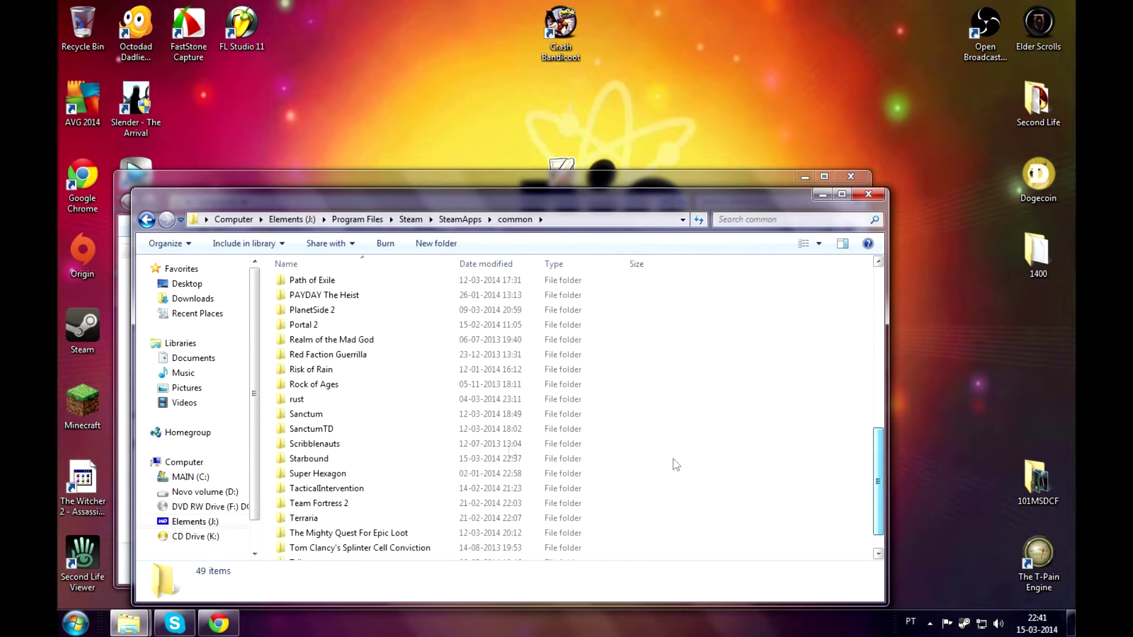
pyautogui.doubleClick(338, 461)
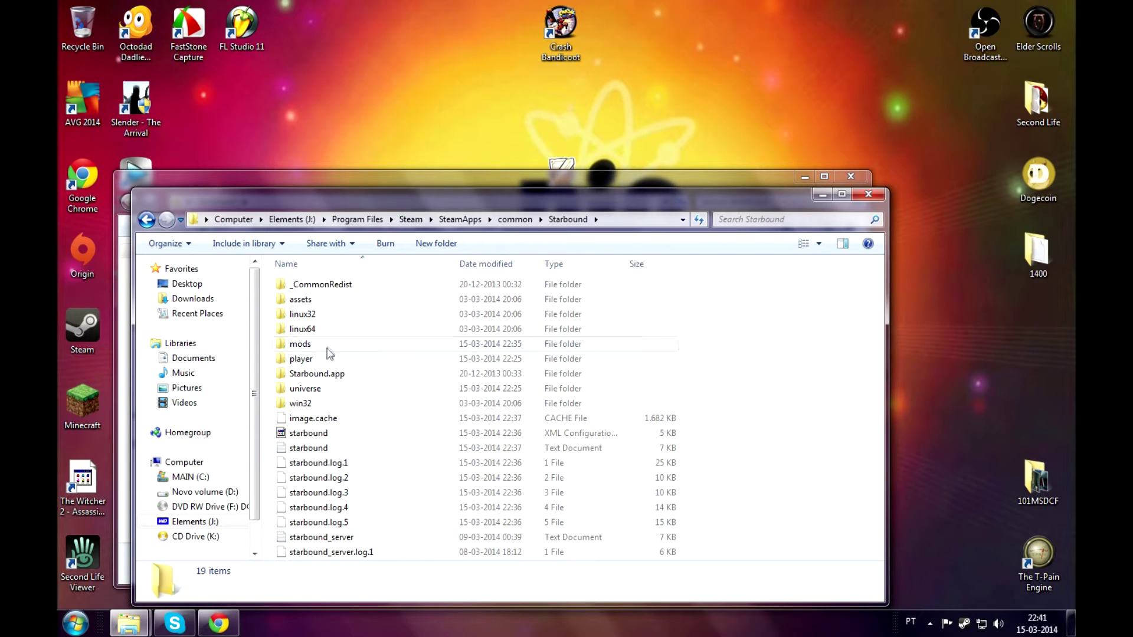
pyautogui.doubleClick(395, 343)
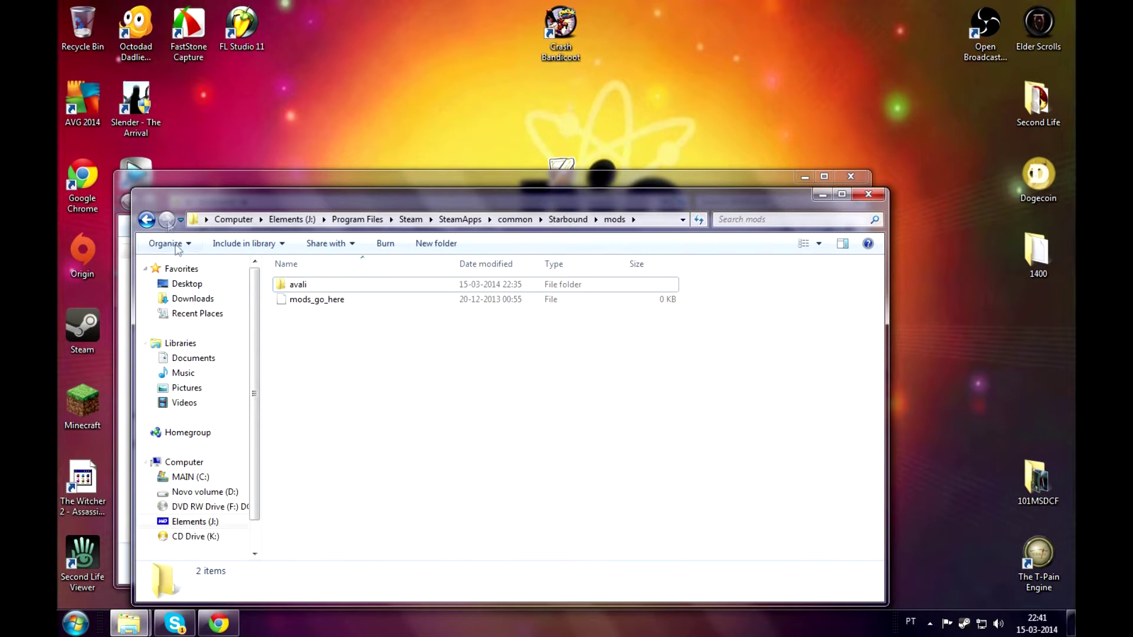
# Step: Arrange the desktop Starbound folder window beside the game's mods folder window
pyautogui.click(146, 178)
pyautogui.moveTo(147, 179); pyautogui.dragTo(576, 202)
pyautogui.click(950, 374)
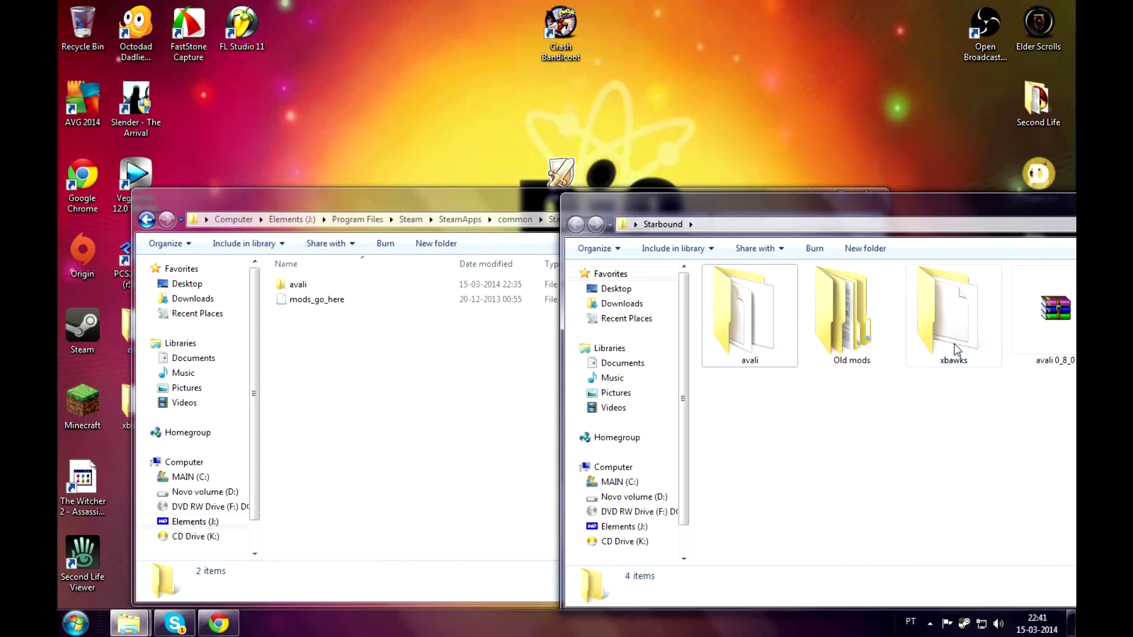
pyautogui.click(961, 322)
pyautogui.click(944, 421)
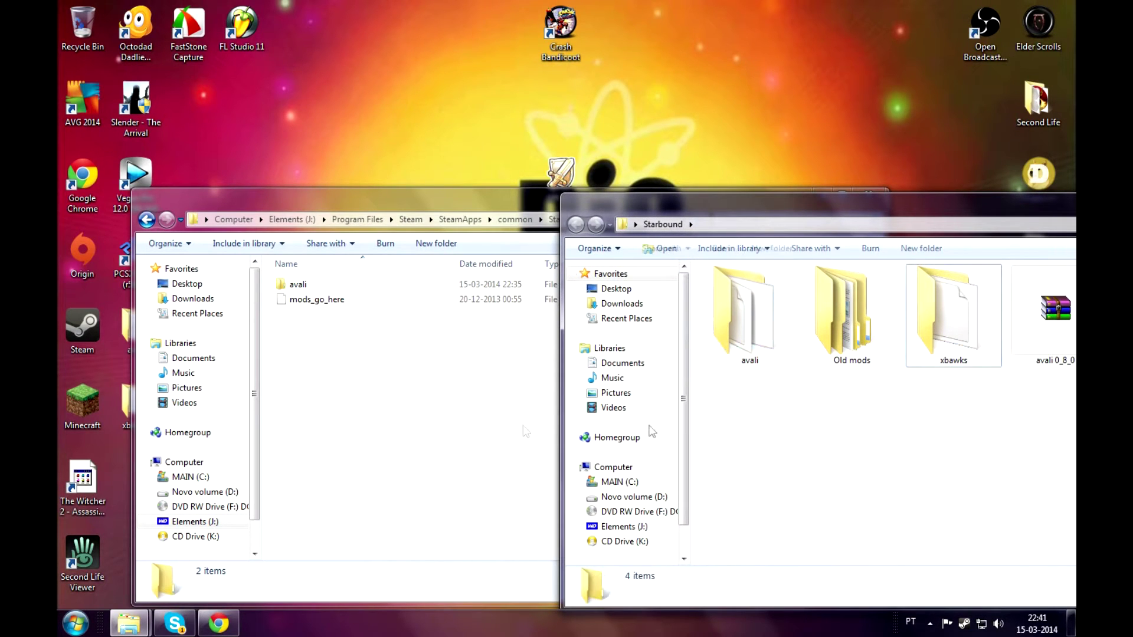
pyautogui.click(479, 437)
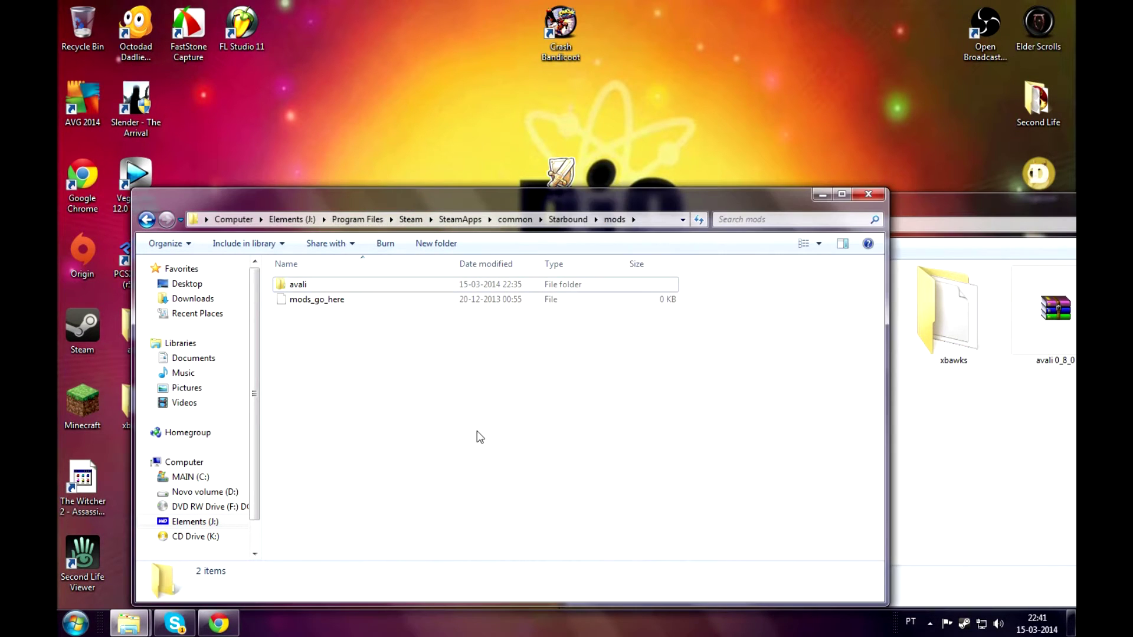
# Step: Copy the avali folder into mods, merging folders and replacing all conflicting files
pyautogui.click(941, 340)
pyautogui.moveTo(770, 354); pyautogui.dragTo(428, 413)
pyautogui.click(623, 451)
pyautogui.click(525, 236)
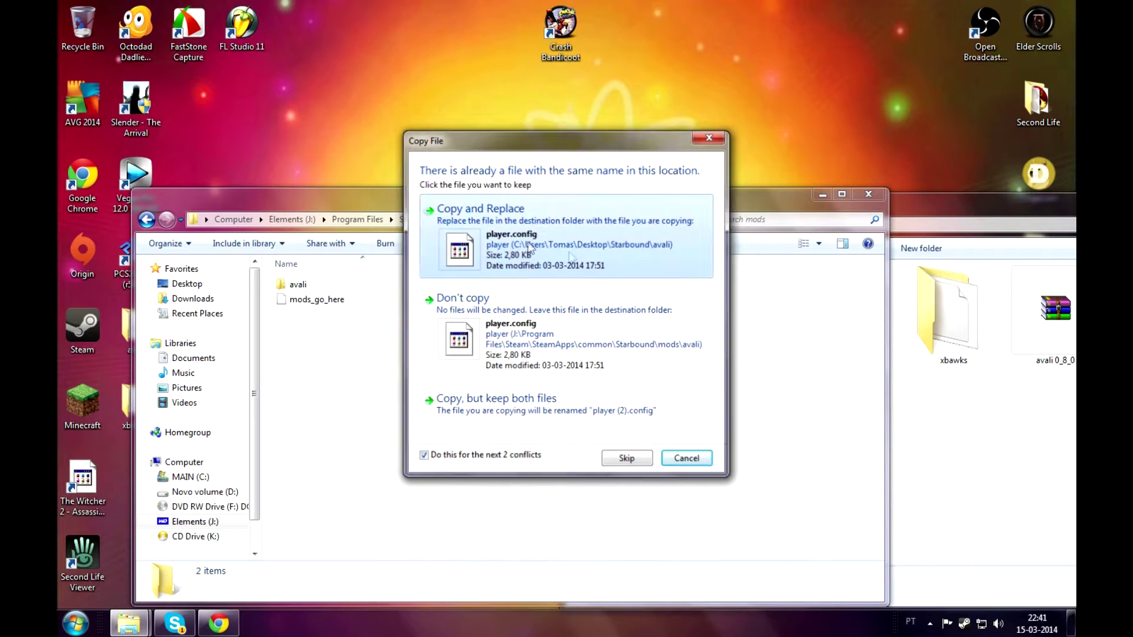
pyautogui.click(523, 253)
pyautogui.click(506, 465)
pyautogui.click(548, 440)
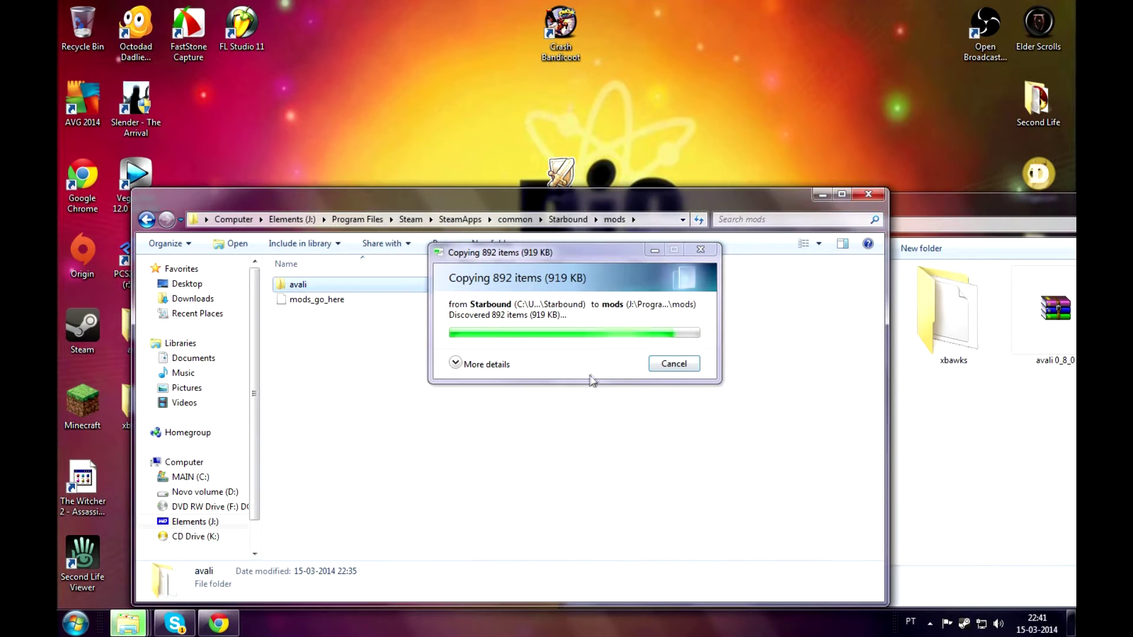
# Step: Copy the xbawks folder into mods and close both Explorer windows
pyautogui.click(1006, 364)
pyautogui.moveTo(968, 313); pyautogui.dragTo(381, 392)
pyautogui.click(627, 434)
pyautogui.moveTo(929, 199); pyautogui.dragTo(354, 158)
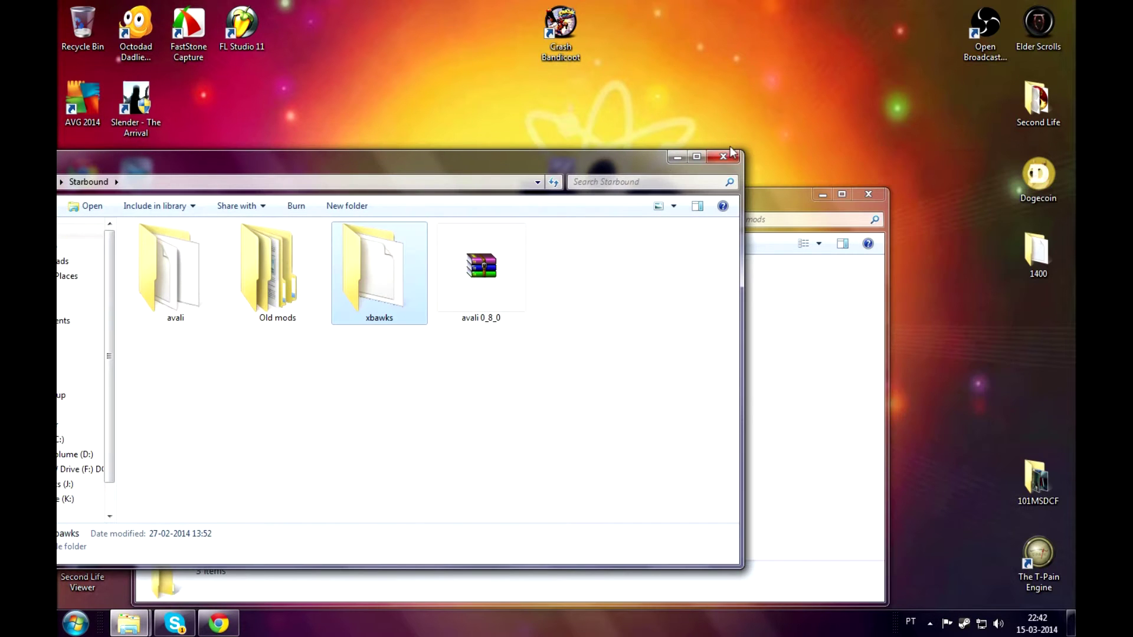
pyautogui.click(721, 155)
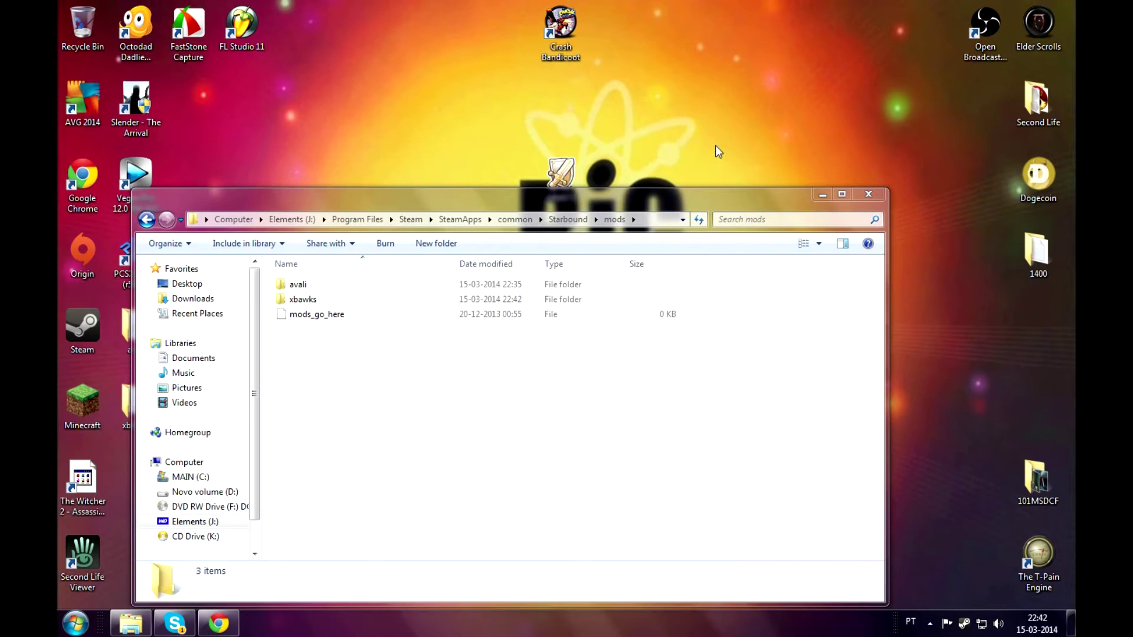
pyautogui.click(866, 196)
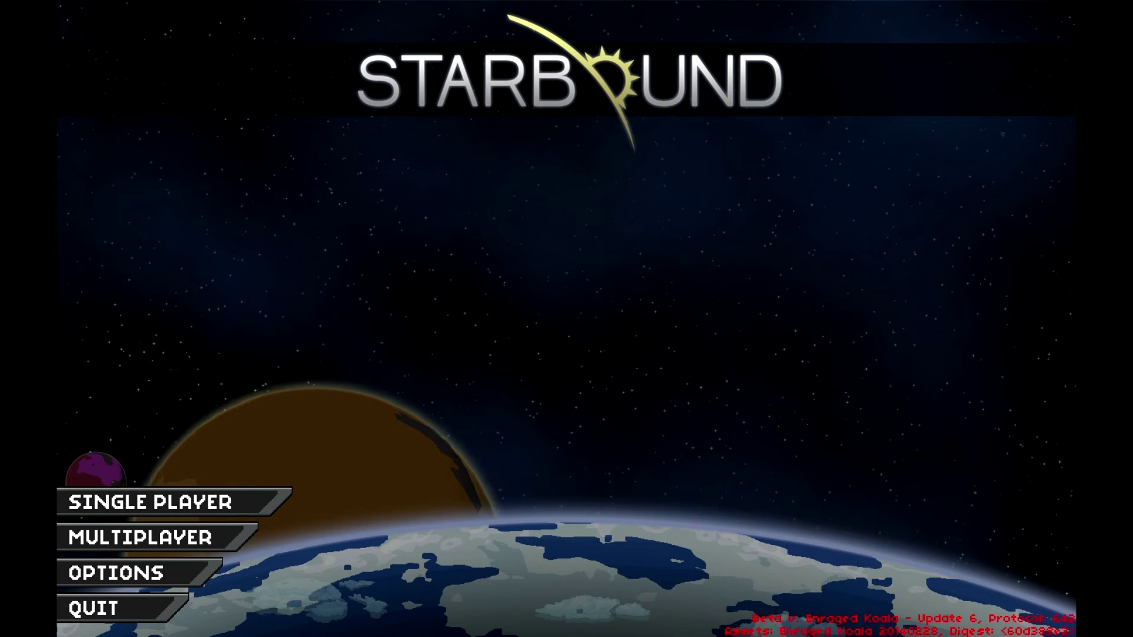
# Step: Choose SINGLE PLAYER from Starbound's main menu
pyautogui.click(142, 501)
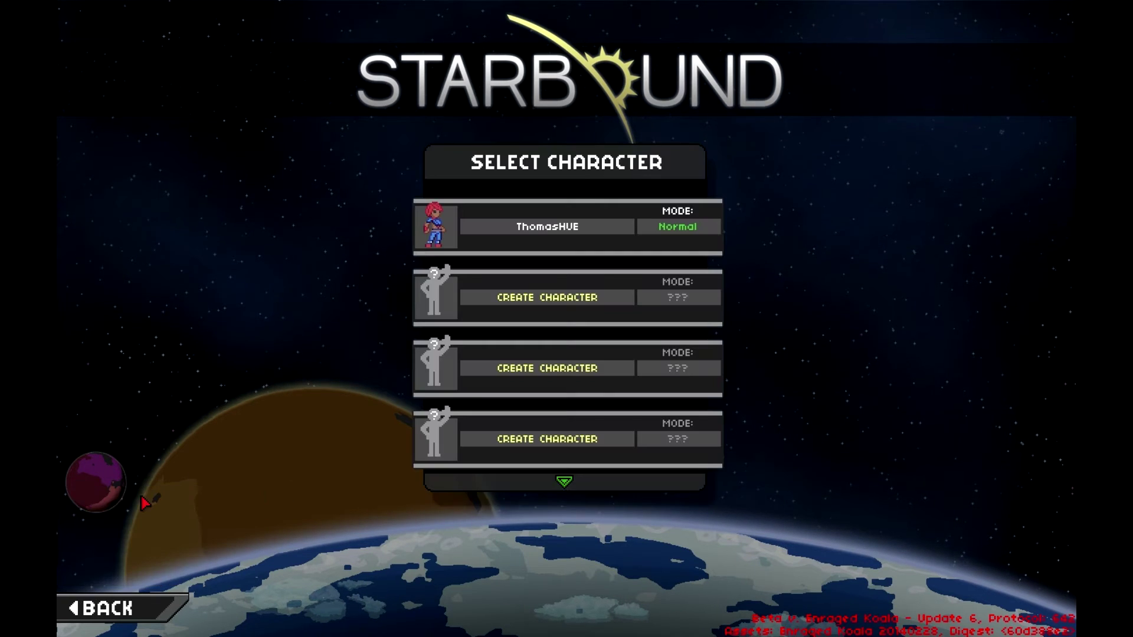
# Step: Create a Normal-difficulty character in an empty slot, replacing the default name with a new one
pyautogui.click(440, 304)
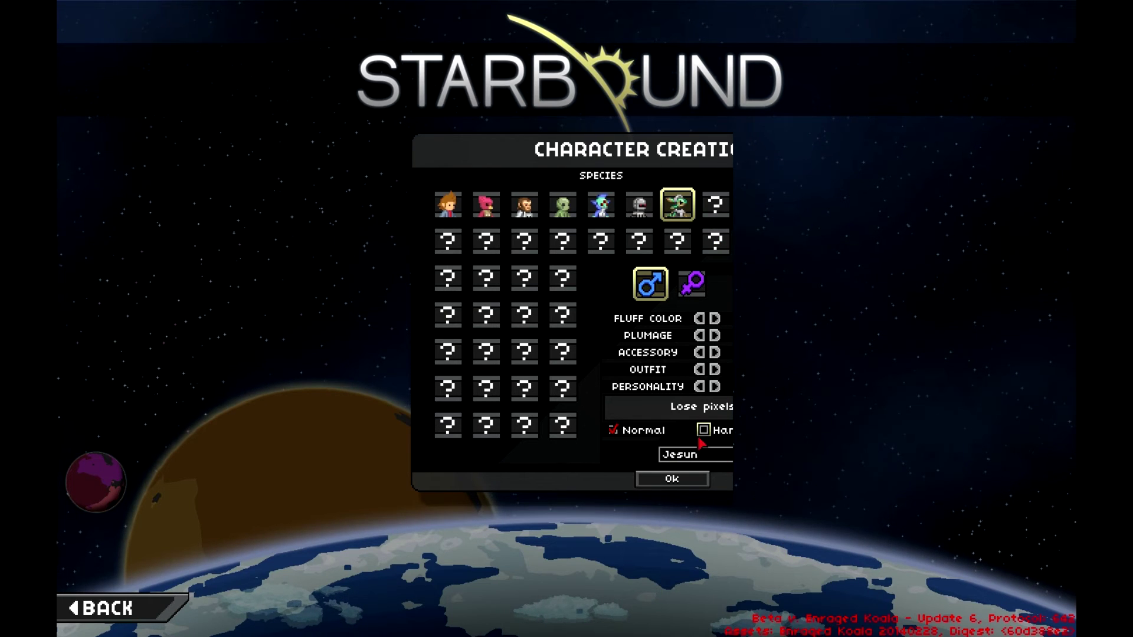
pyautogui.click(703, 430)
pyautogui.click(613, 431)
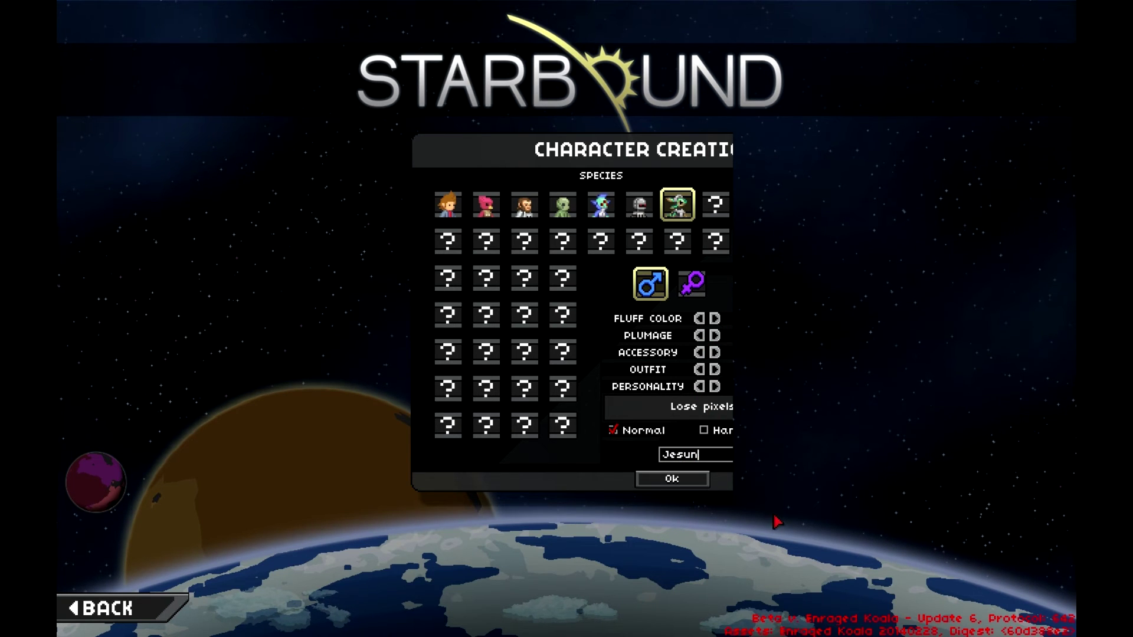
pyautogui.press('BackSpace')
pyautogui.press('BackSpace')
pyautogui.press('BackSpace')
pyautogui.press('BackSpace')
pyautogui.press('BackSpace')
pyautogui.write('Thomas')
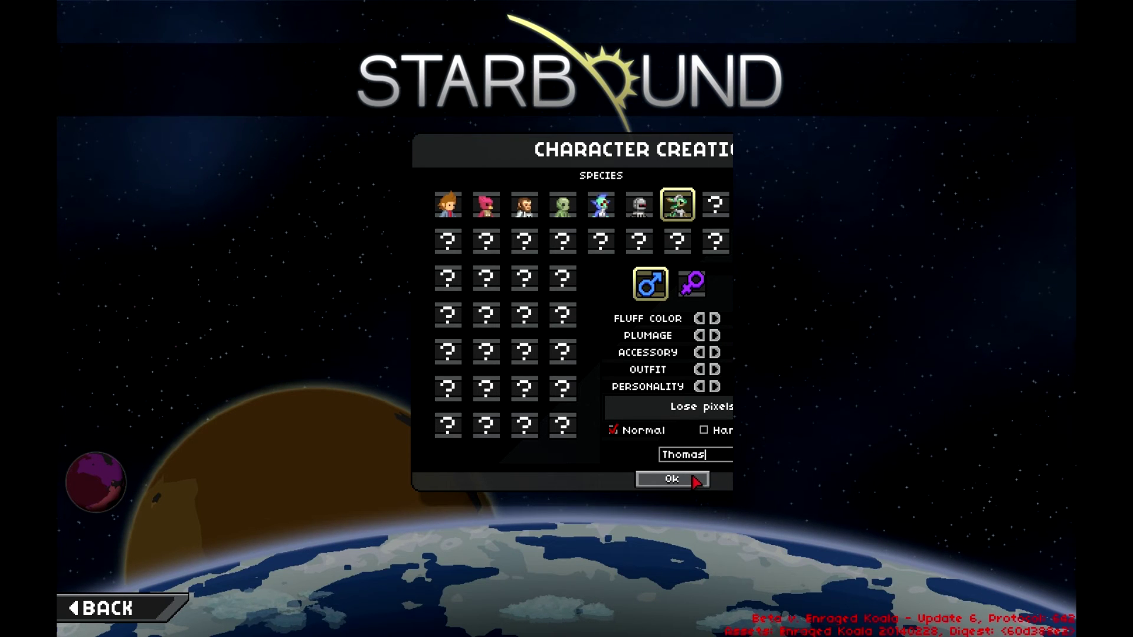
pyautogui.click(682, 485)
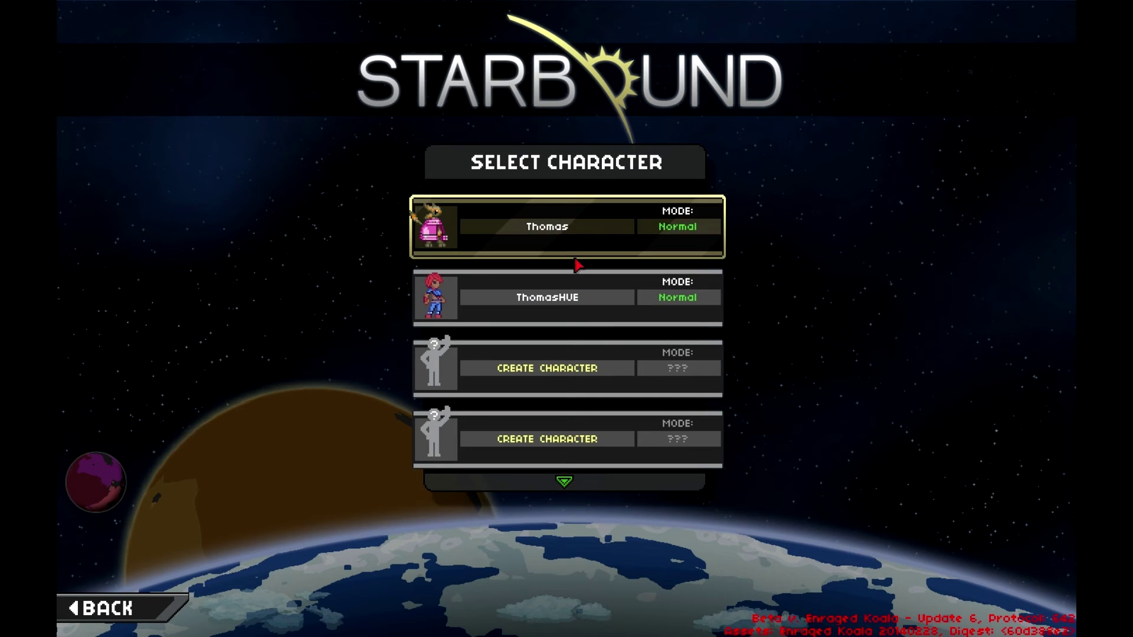
# Step: Load the new character onto its ship and accept the Fresh Meat quest
pyautogui.click(494, 238)
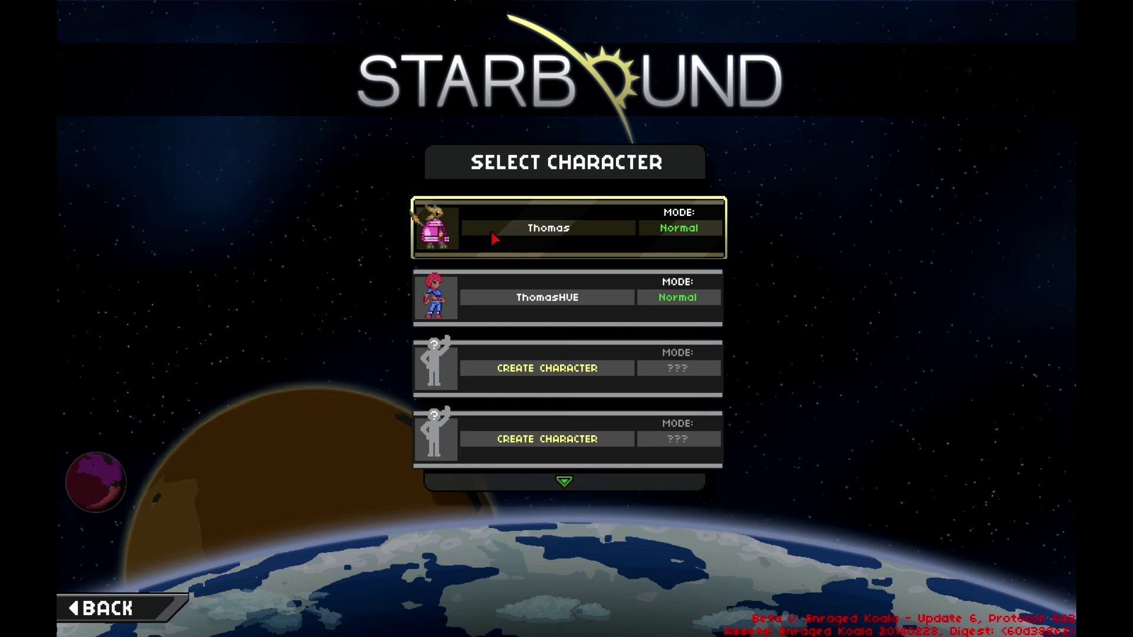
pyautogui.click(494, 238)
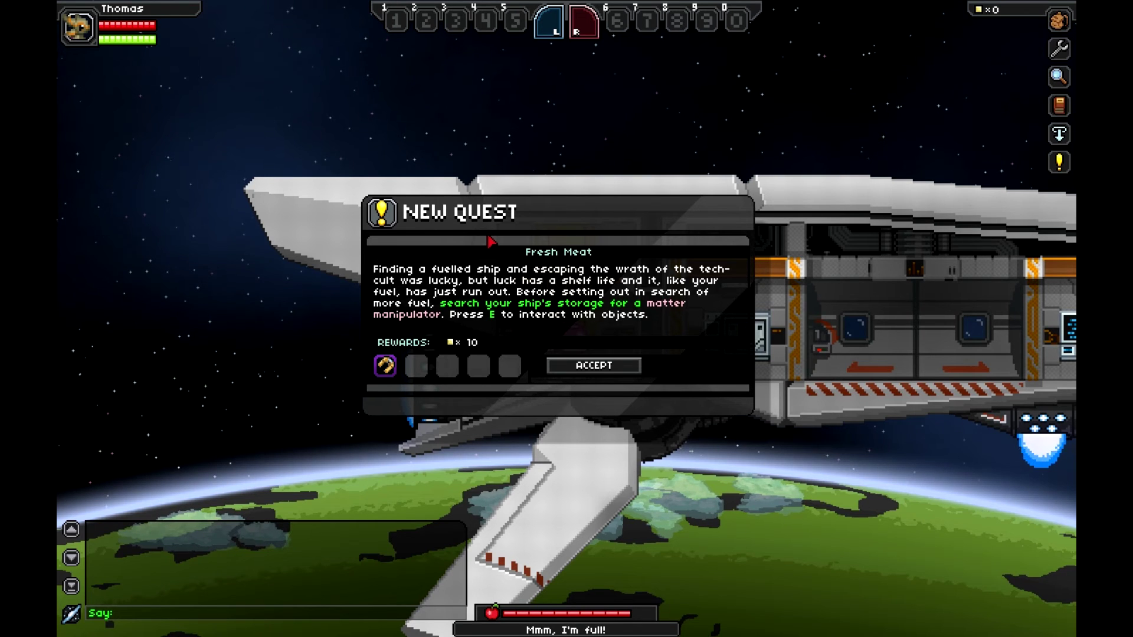
pyautogui.click(591, 366)
# Step: Walk across the ship to the storage locker and open the Shiplocker
pyautogui.press('d')
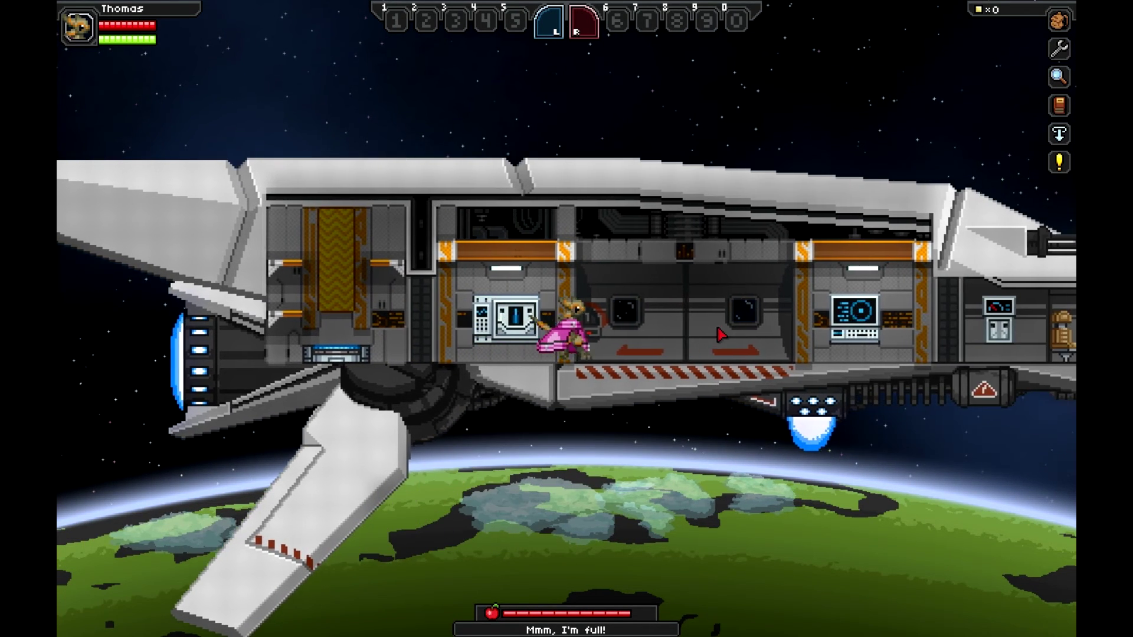
pyautogui.press('a')
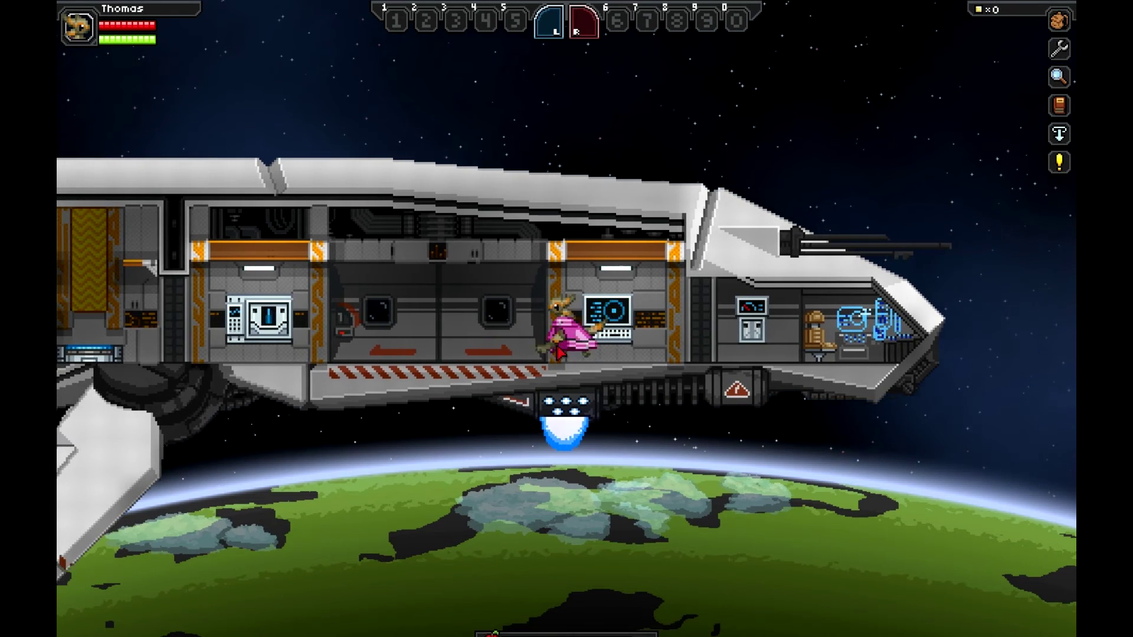
pyautogui.press('a')
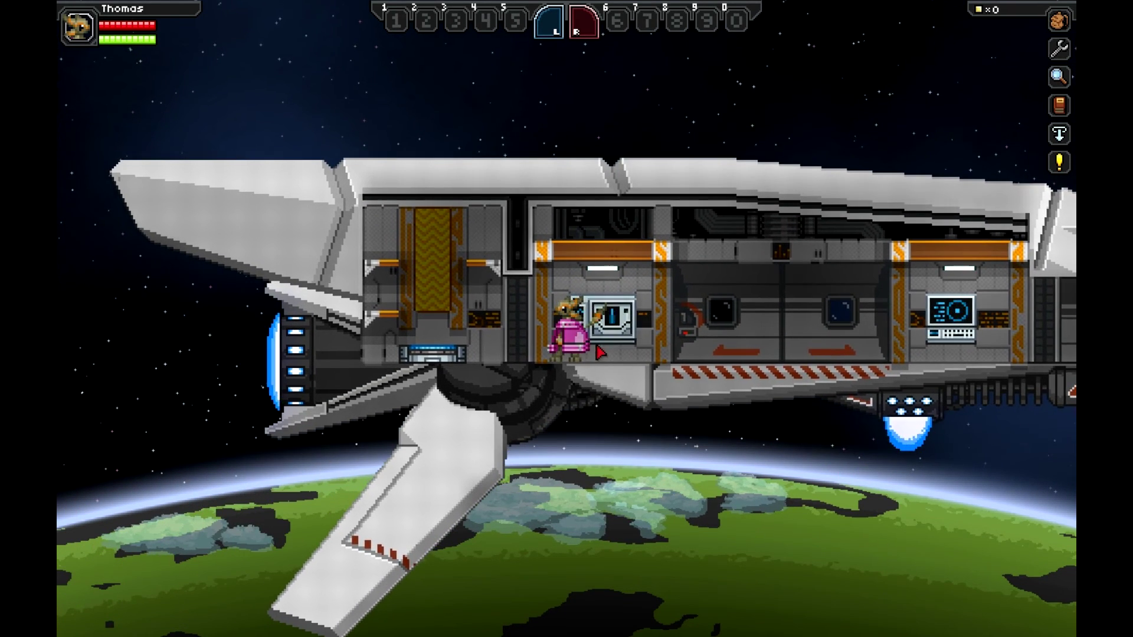
pyautogui.click(641, 334)
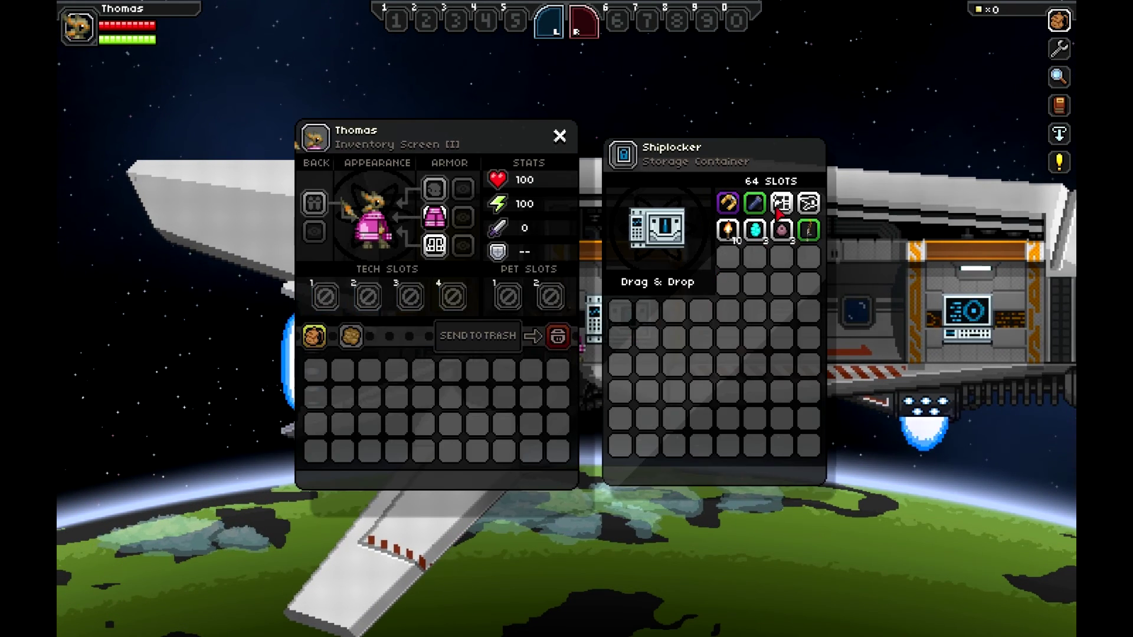
# Step: Equip the Hidden Hat in the head slot and the Hide Backpack in the back slot
pyautogui.click(809, 203)
pyautogui.click(434, 190)
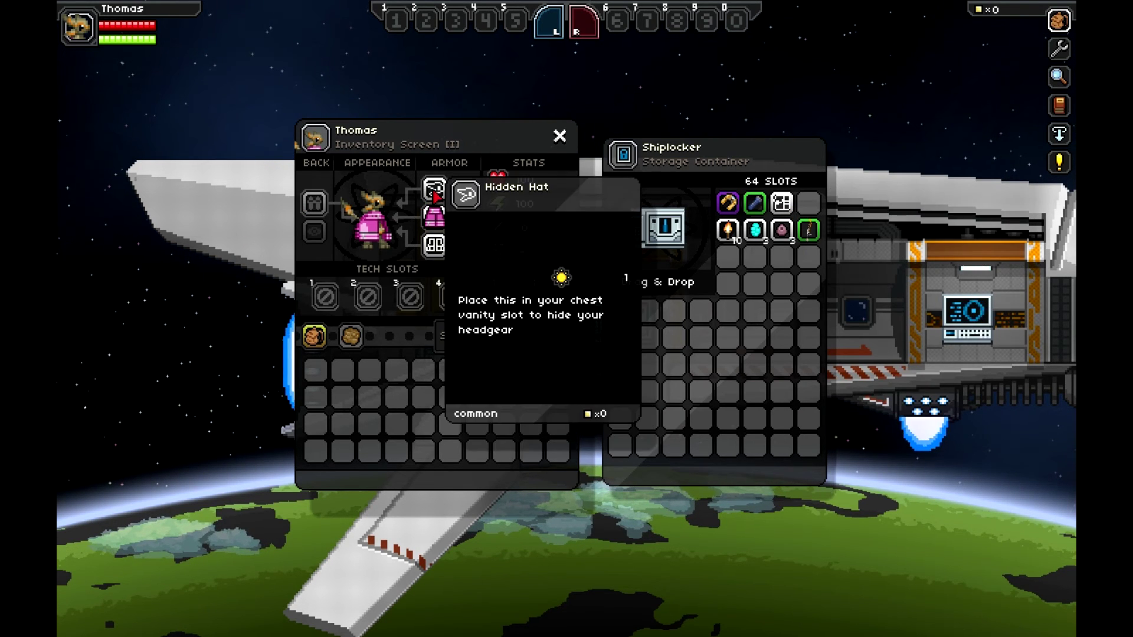
pyautogui.click(782, 204)
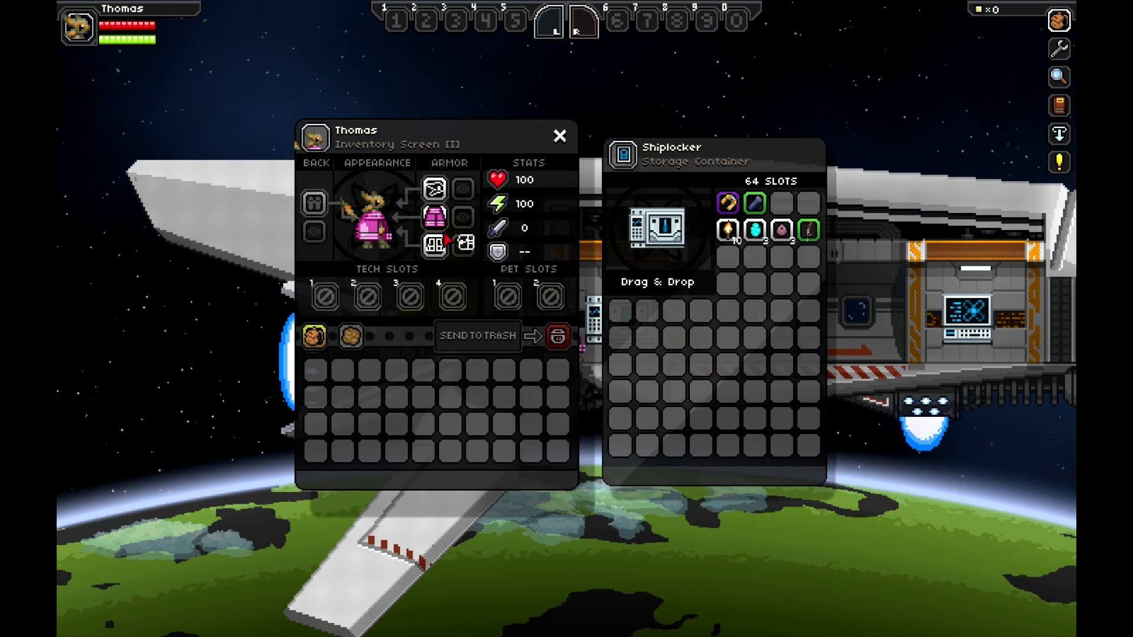
pyautogui.click(314, 202)
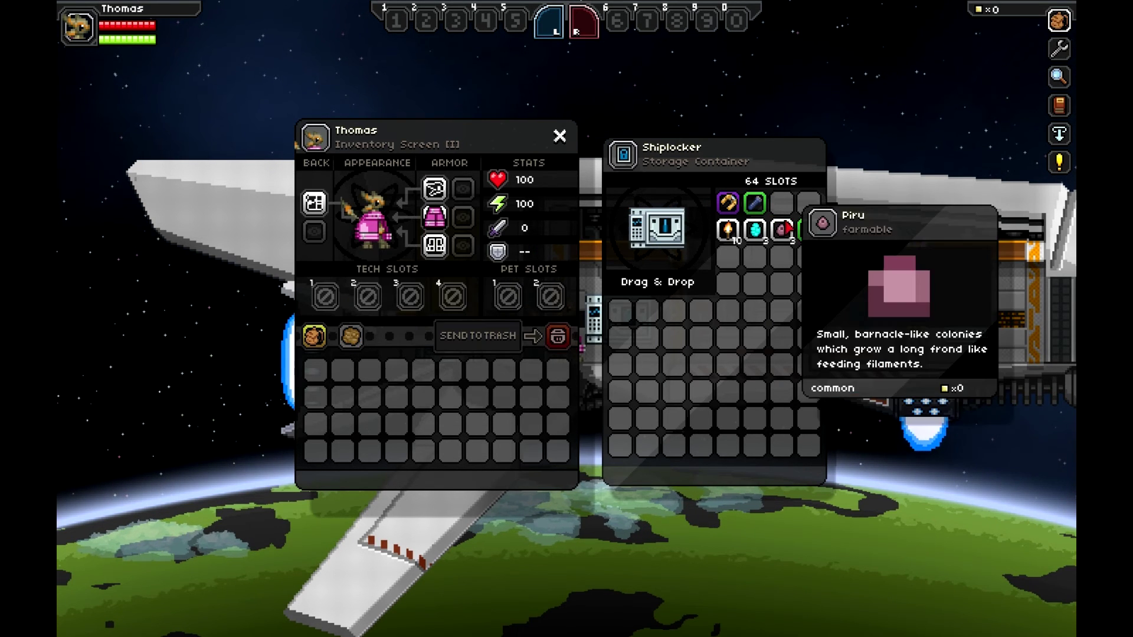
# Step: Move the Nakati Ovoid and Piru into the inventory and equip the Broken Longblade as the weapon
pyautogui.click(749, 236)
pyautogui.click(530, 370)
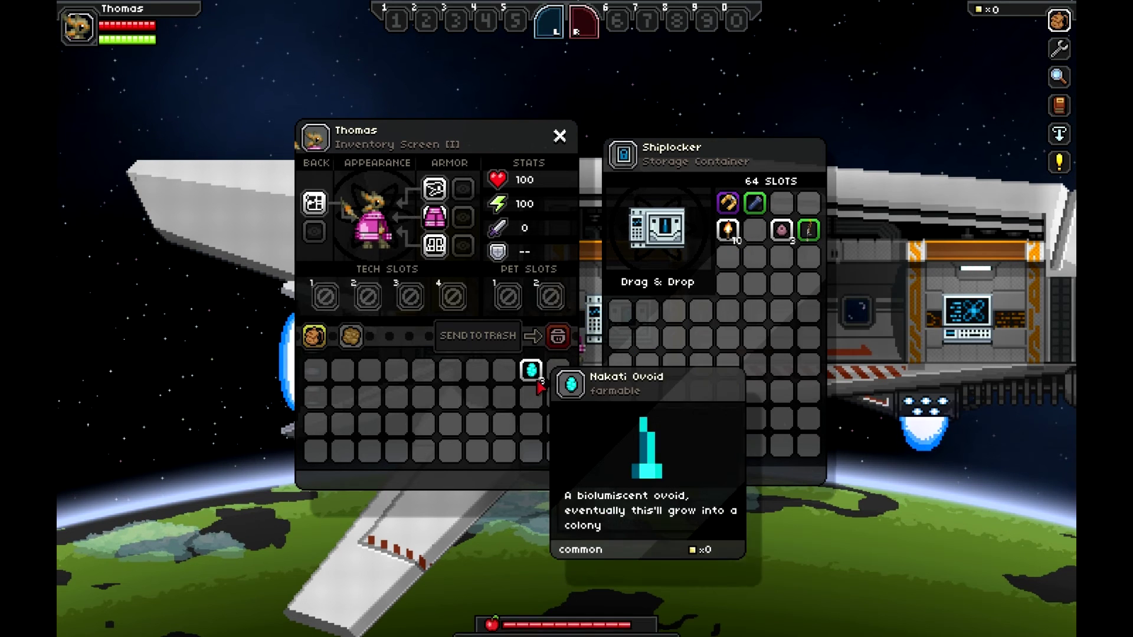
pyautogui.click(781, 230)
pyautogui.click(557, 370)
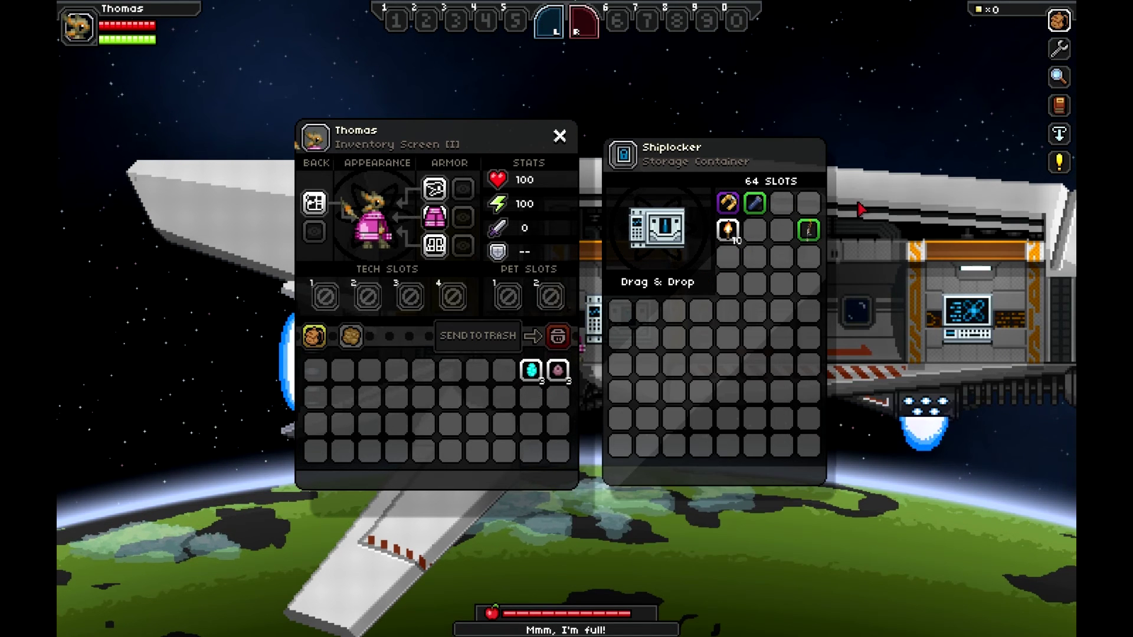
pyautogui.click(810, 230)
pyautogui.click(549, 21)
# Step: Put the torches in hotbar slot 6, the green-bordered item in slot 7, and the Matter Manipulator in slot 1
pyautogui.click(727, 230)
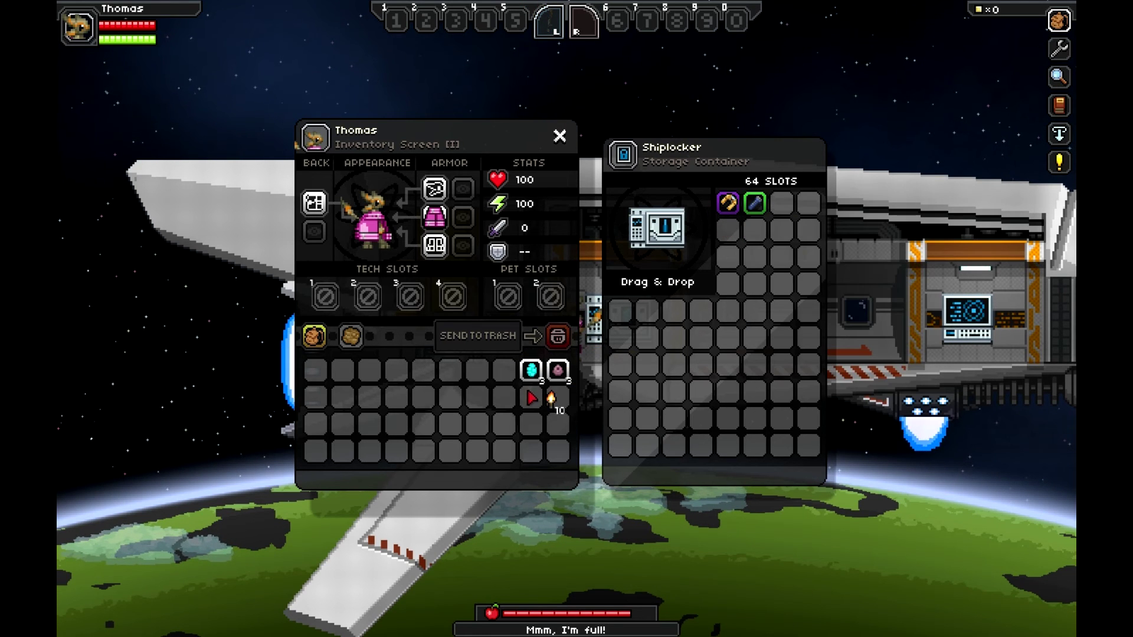
pyautogui.click(617, 21)
pyautogui.click(754, 203)
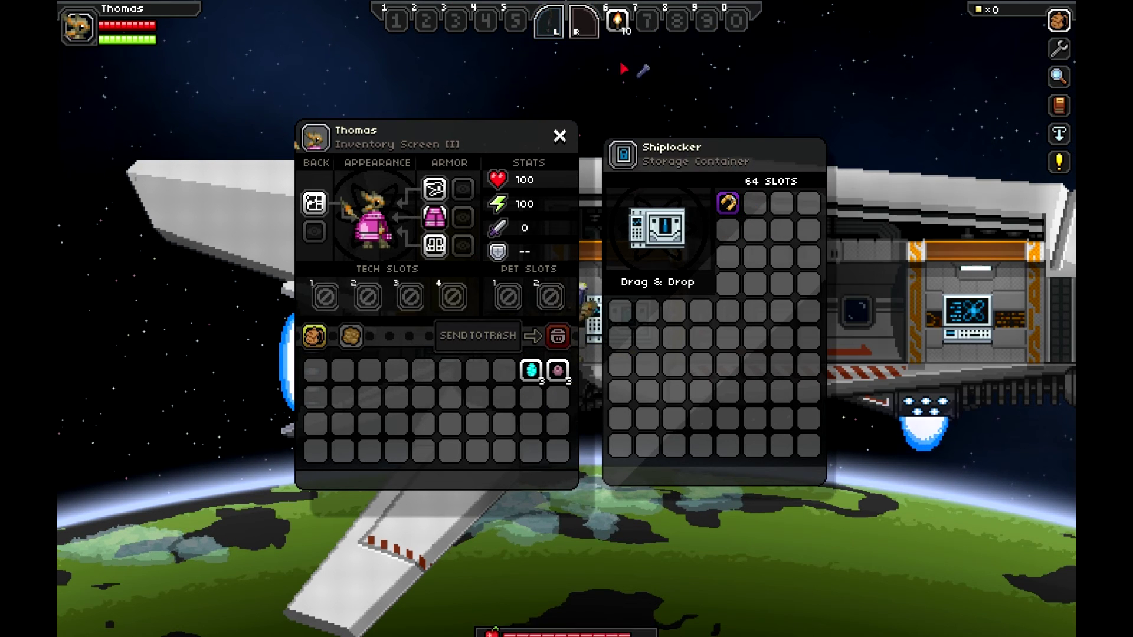
pyautogui.click(548, 21)
pyautogui.click(646, 20)
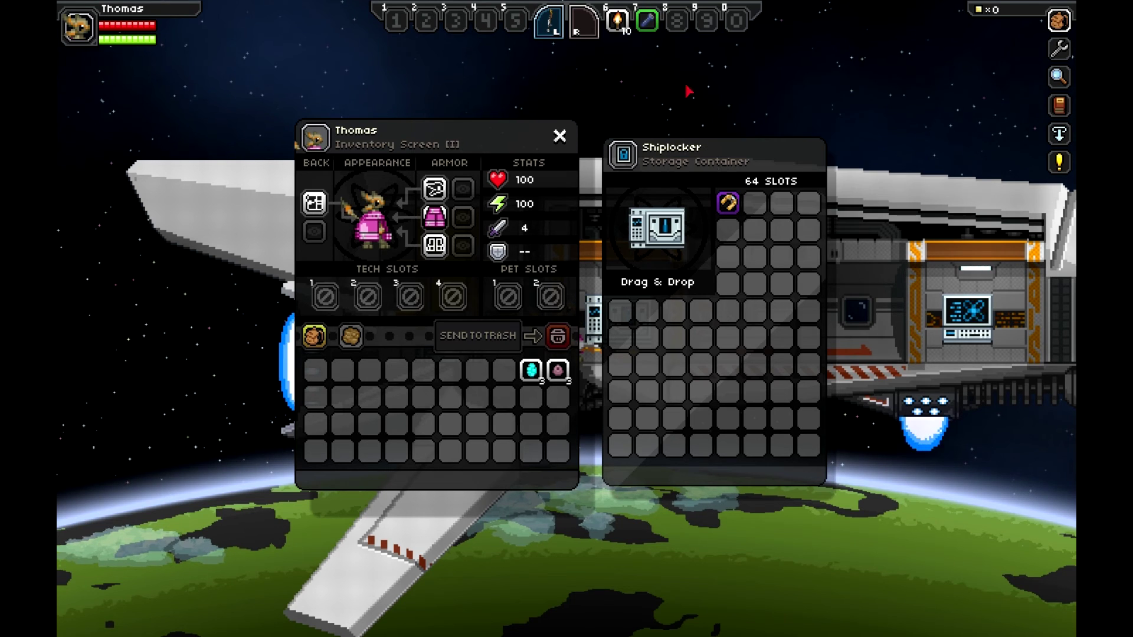
pyautogui.keyDown('shift'); pyautogui.click(728, 203); pyautogui.keyUp('shift')
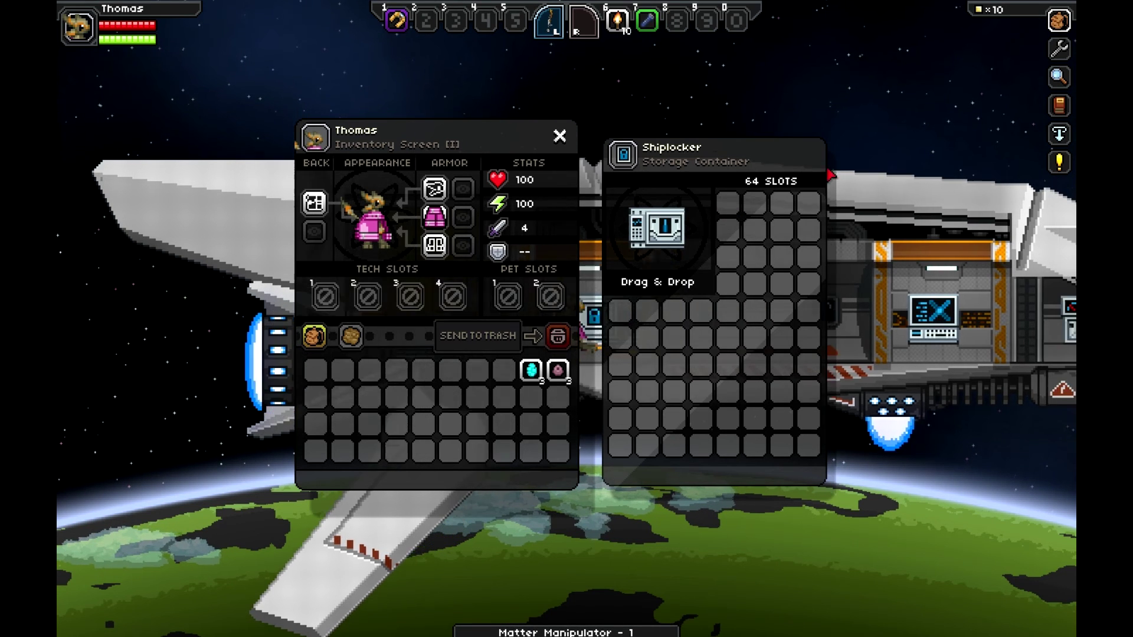
# Step: Collect the Fresh Meat quest reward and accept the next quest
pyautogui.press('Escape')
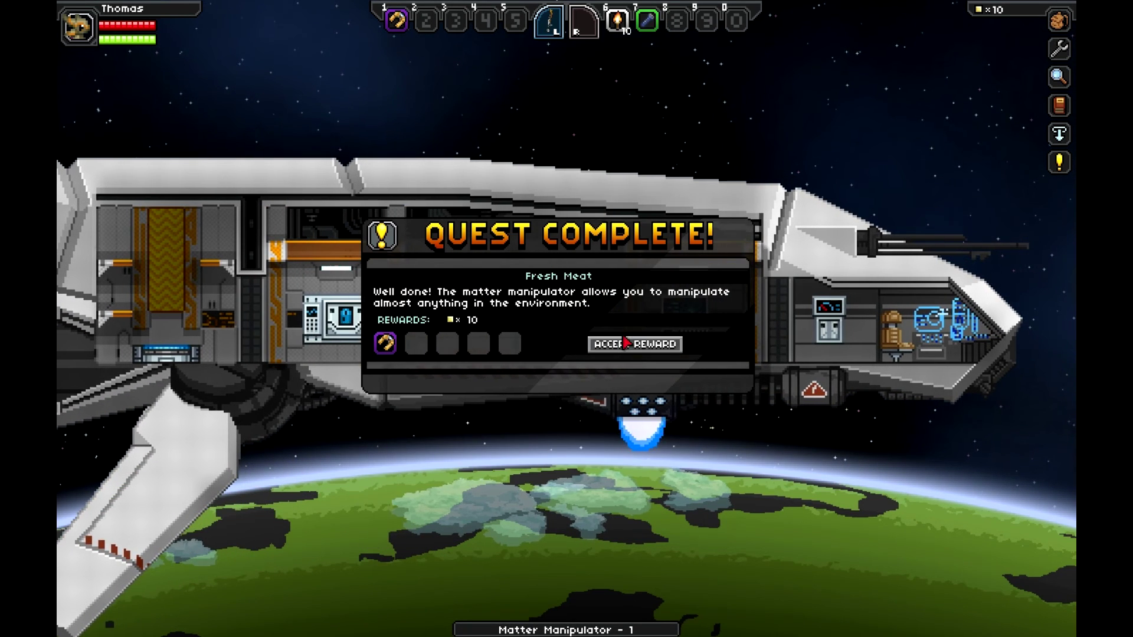
pyautogui.click(628, 345)
pyautogui.click(594, 365)
# Step: Swing the blade, walk to the ship's console and interact with it
pyautogui.click(488, 319)
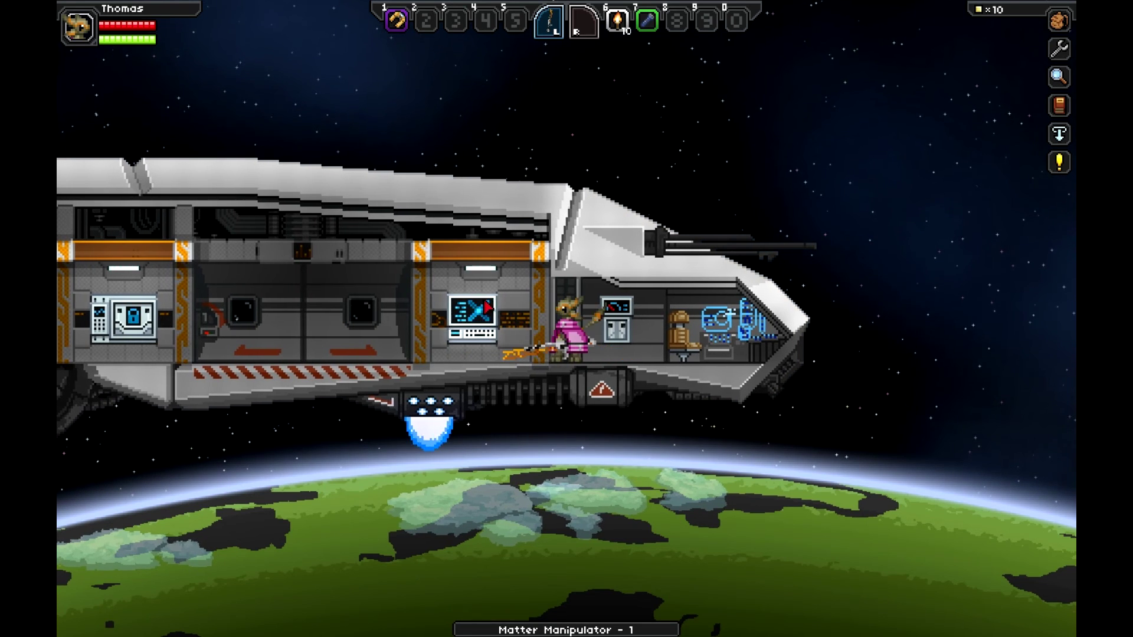
pyautogui.press('d')
pyautogui.click(507, 319)
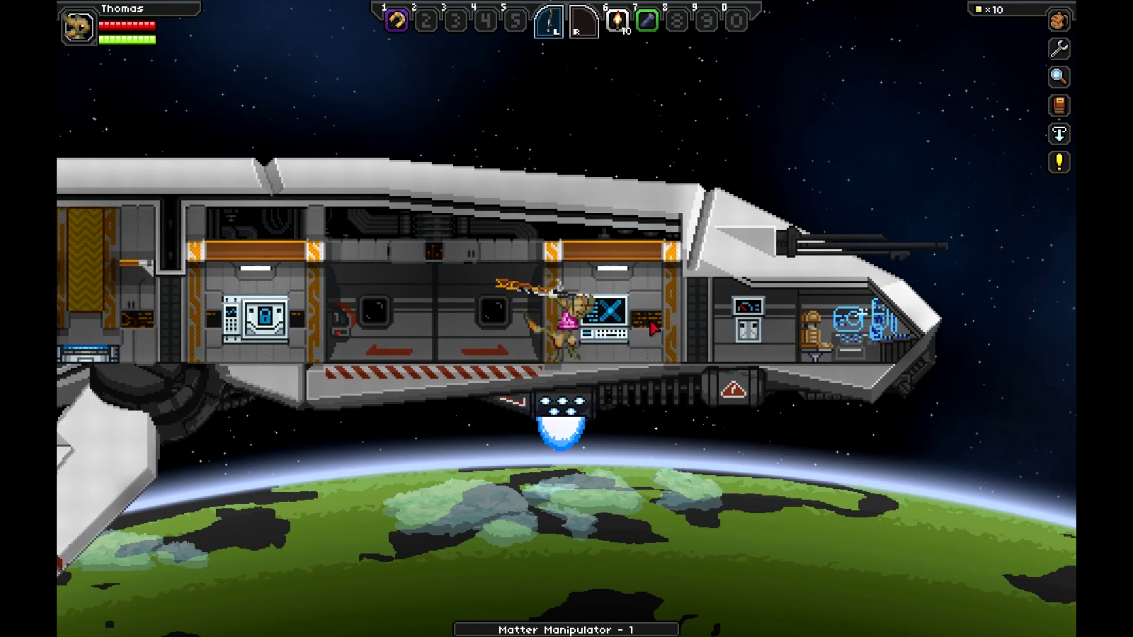
pyautogui.press('a')
pyautogui.press('e')
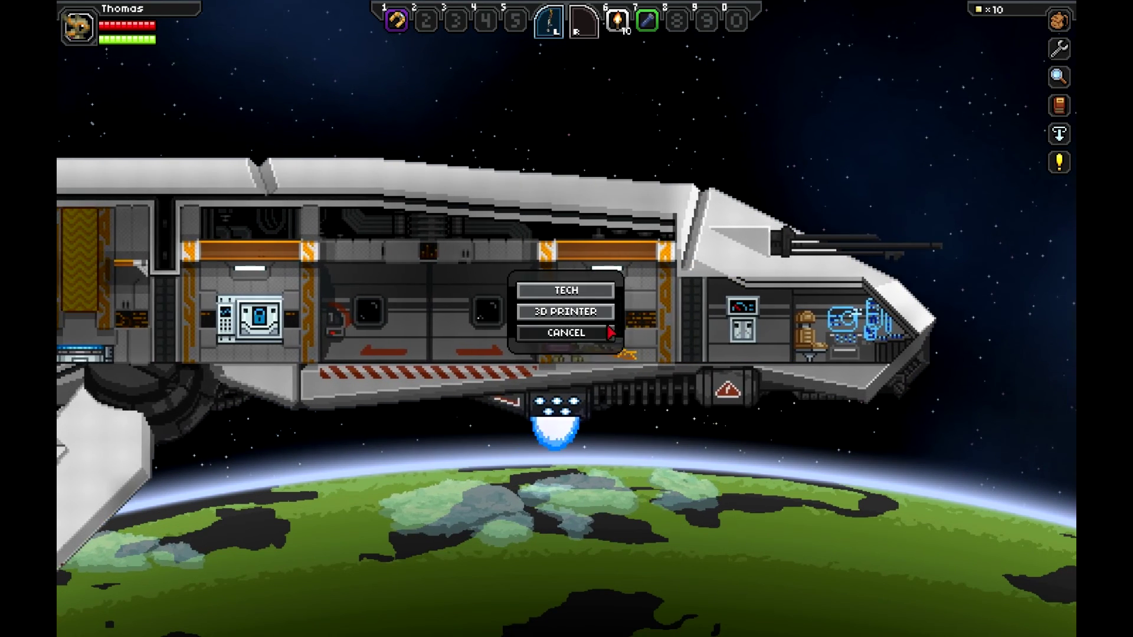
pyautogui.press('a')
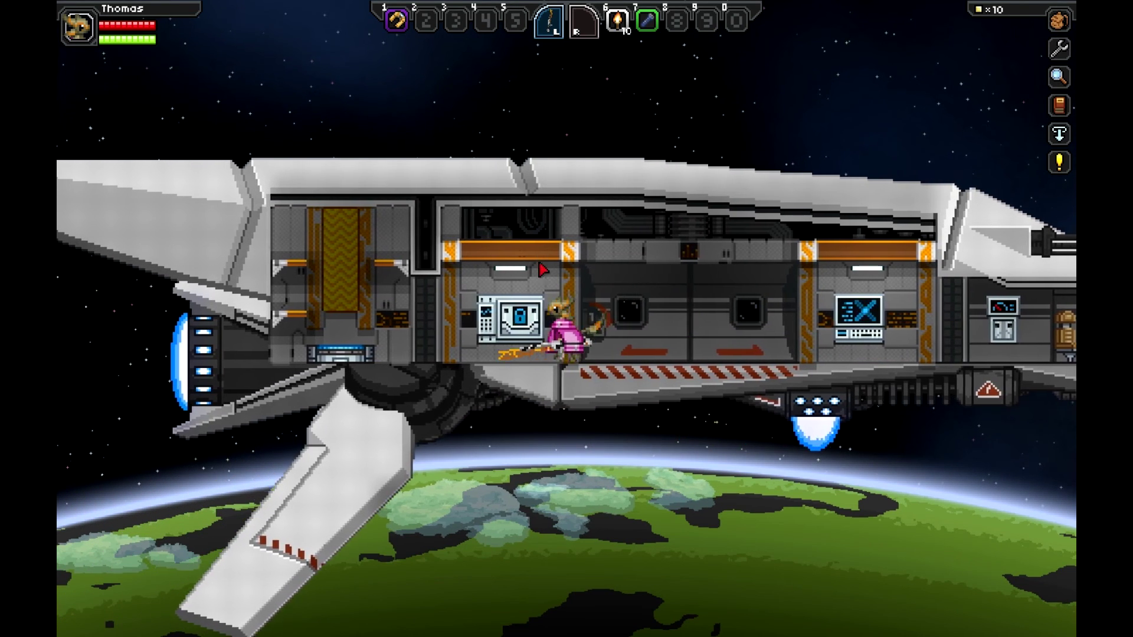